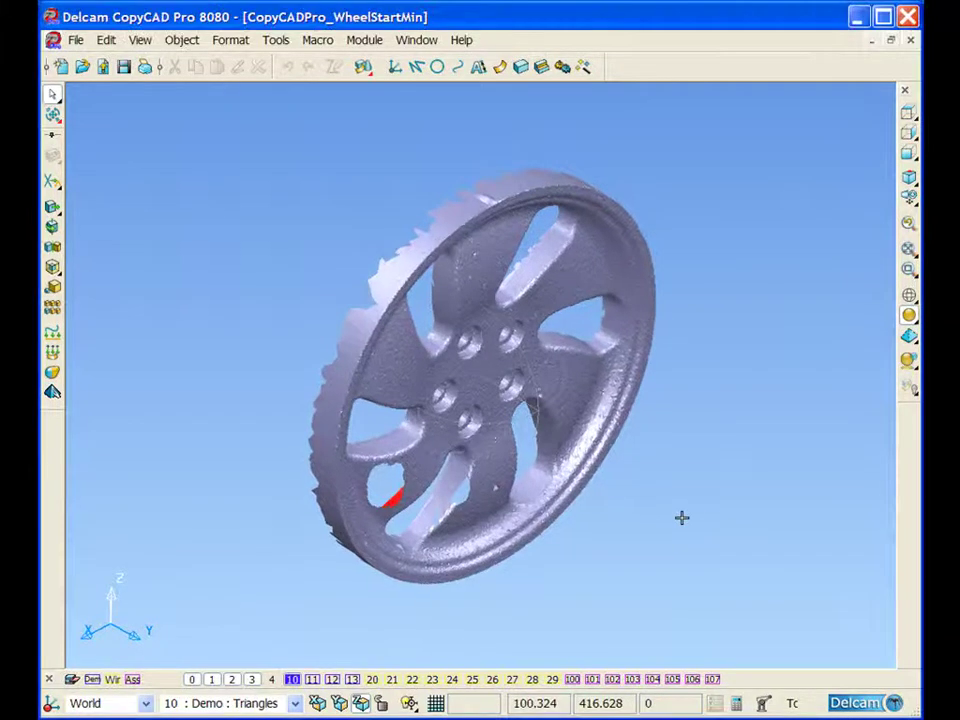
Step: Select the wheel mesh and flood fill its outer rim wall orange up to the discontinuity angle with Paint Triangles
{"action": "mouse_move", "coordinate": [682, 517]}
{"action": "middle_mouse_down"}
{"action": "mouse_move", "coordinate": [542, 482]}
{"action": "mouse_move", "coordinate": [454, 379]}
{"action": "mouse_move", "coordinate": [582, 474]}
{"action": "mouse_move", "coordinate": [544, 439]}
{"action": "mouse_move", "coordinate": [602, 444]}
{"action": "mouse_move", "coordinate": [600, 468]}
{"action": "mouse_move", "coordinate": [558, 519]}
{"action": "mouse_move", "coordinate": [546, 360]}
{"action": "mouse_move", "coordinate": [662, 553]}
{"action": "mouse_move", "coordinate": [681, 557]}
{"action": "mouse_move", "coordinate": [668, 535]}
{"action": "mouse_move", "coordinate": [600, 525]}
{"action": "mouse_move", "coordinate": [536, 536]}
{"action": "mouse_move", "coordinate": [529, 527]}
{"action": "mouse_move", "coordinate": [529, 542]}
{"action": "mouse_move", "coordinate": [521, 525]}
{"action": "mouse_move", "coordinate": [549, 506]}
{"action": "middle_mouse_up"}
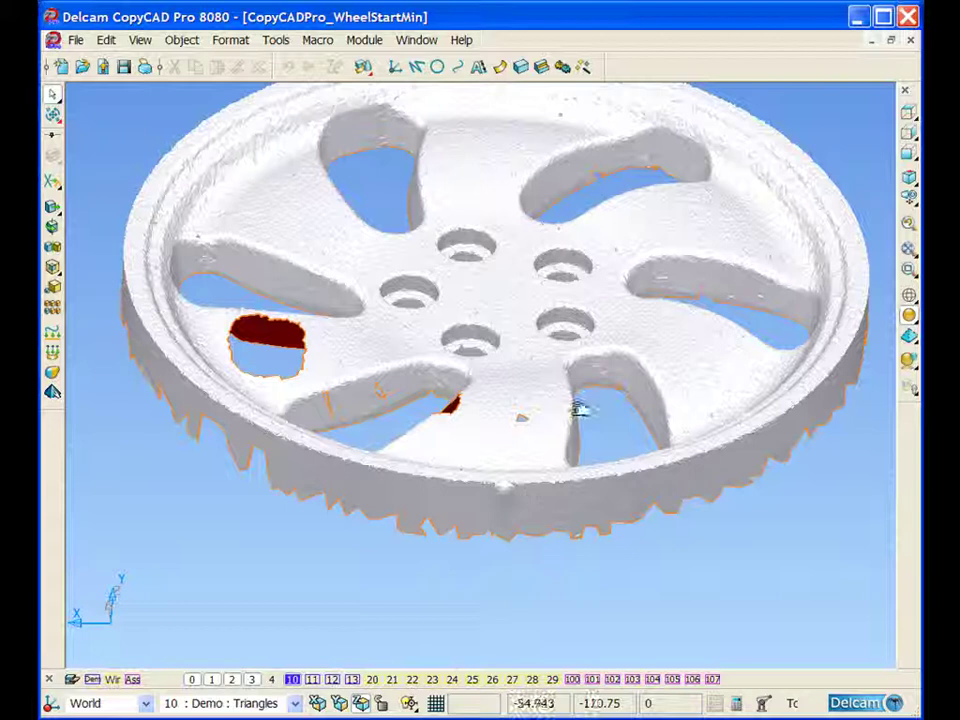
{"action": "left_click", "coordinate": [435, 342]}
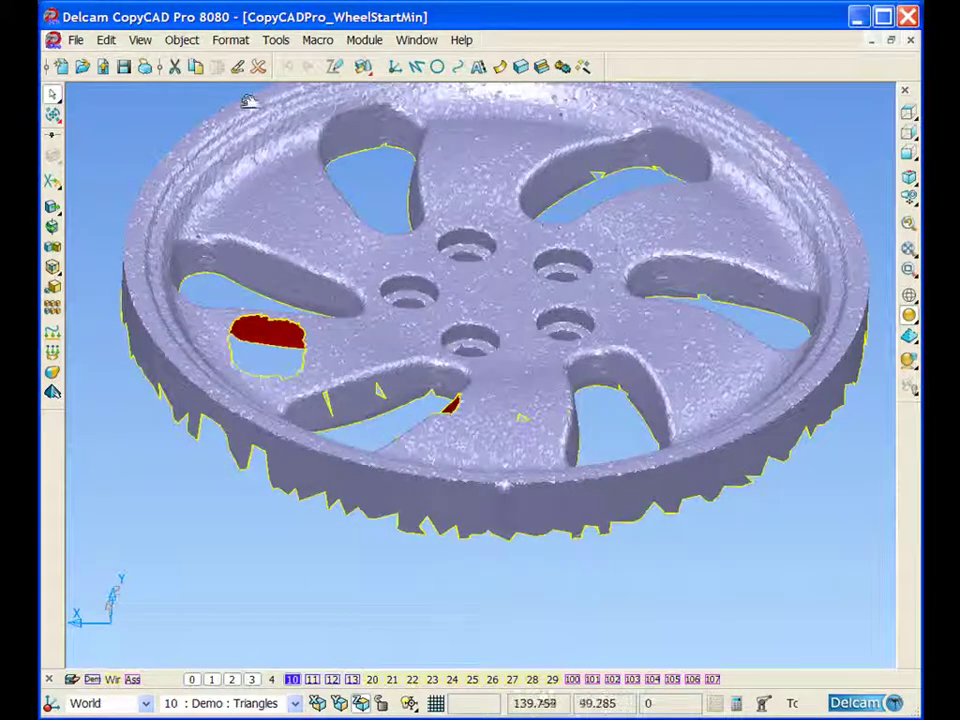
{"action": "left_click", "coordinate": [224, 41]}
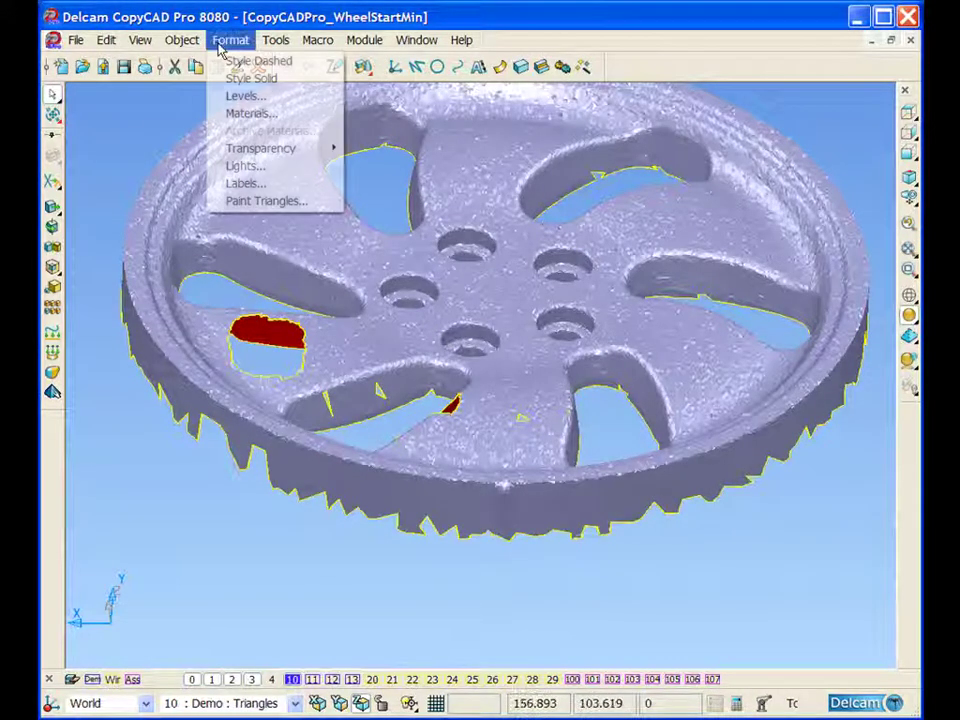
{"action": "left_click", "coordinate": [262, 201]}
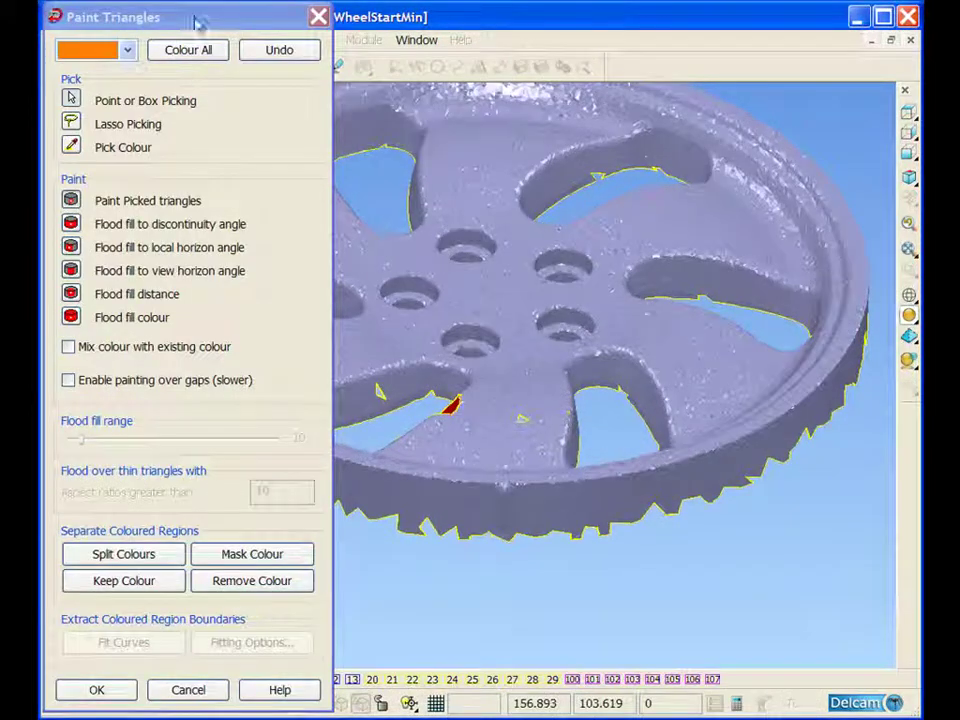
{"action": "left_click_drag", "start_coordinate": [204, 15], "coordinate": [208, 19]}
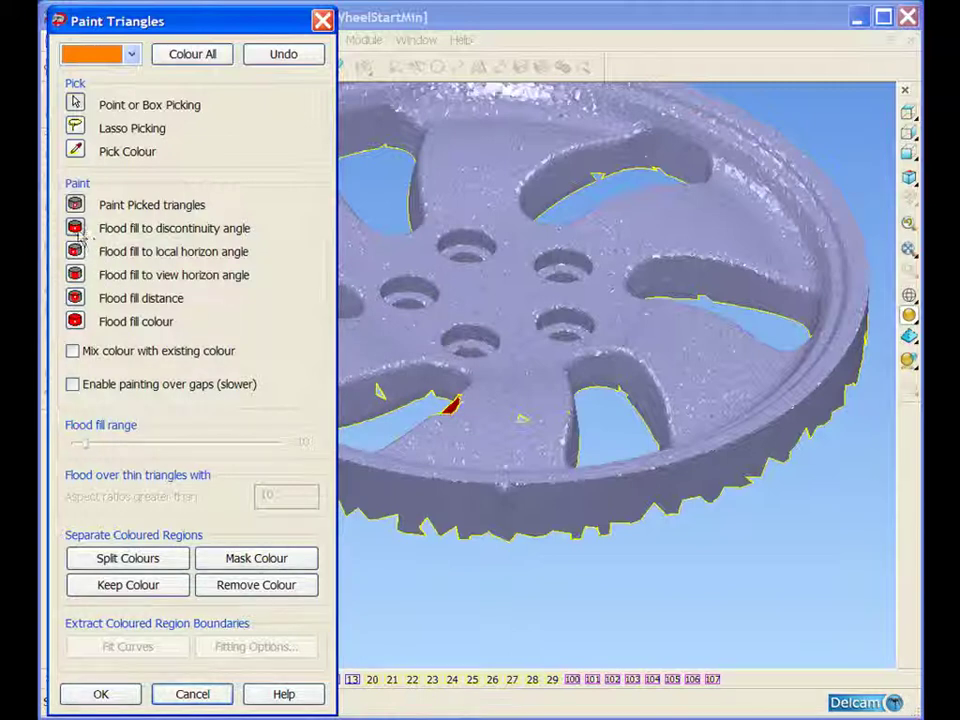
{"action": "left_click", "coordinate": [441, 508]}
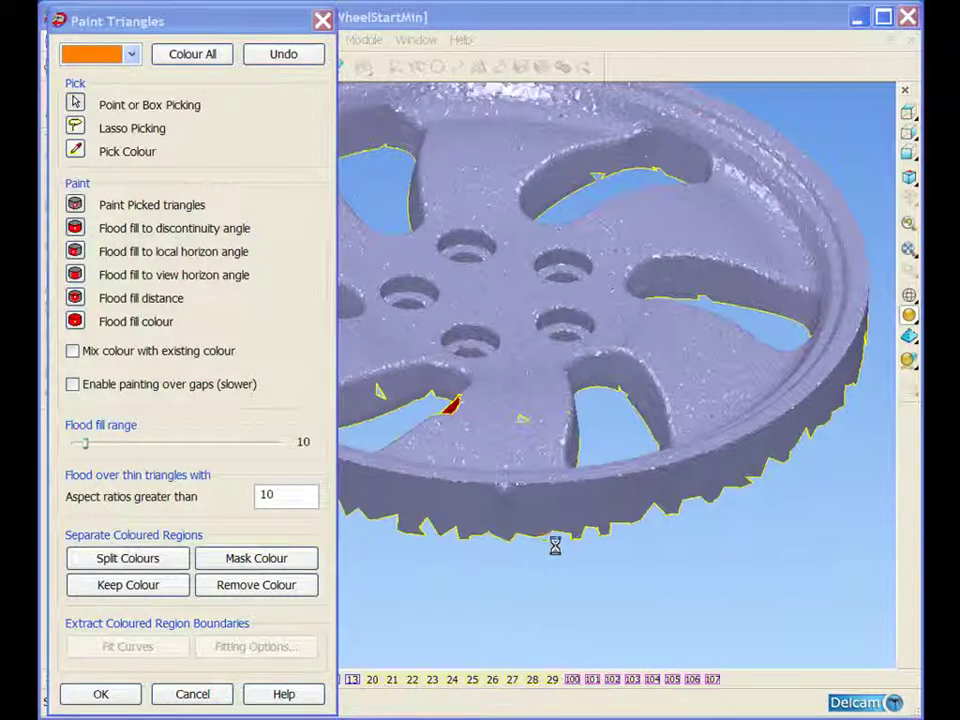
Step: Paint the unpainted bumps along the upper edge of the outer rim wall orange using box picking
{"action": "middle_click_drag", "start_coordinate": [437, 450], "coordinate": [565, 530], "text": "ctrl+shift"}
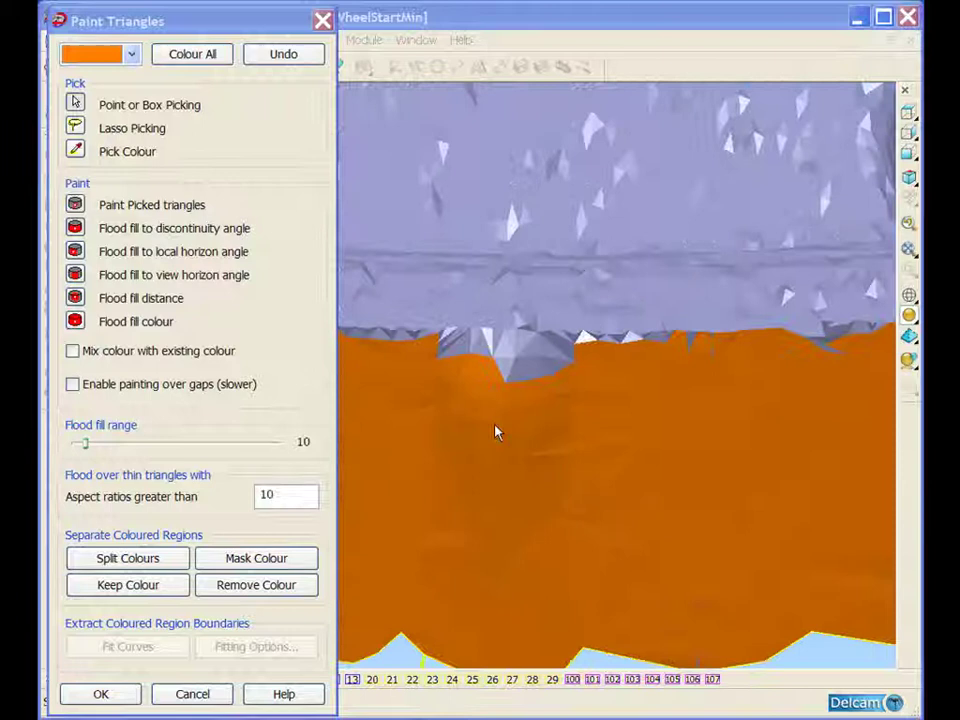
{"action": "left_click_drag", "start_coordinate": [422, 347], "coordinate": [591, 448]}
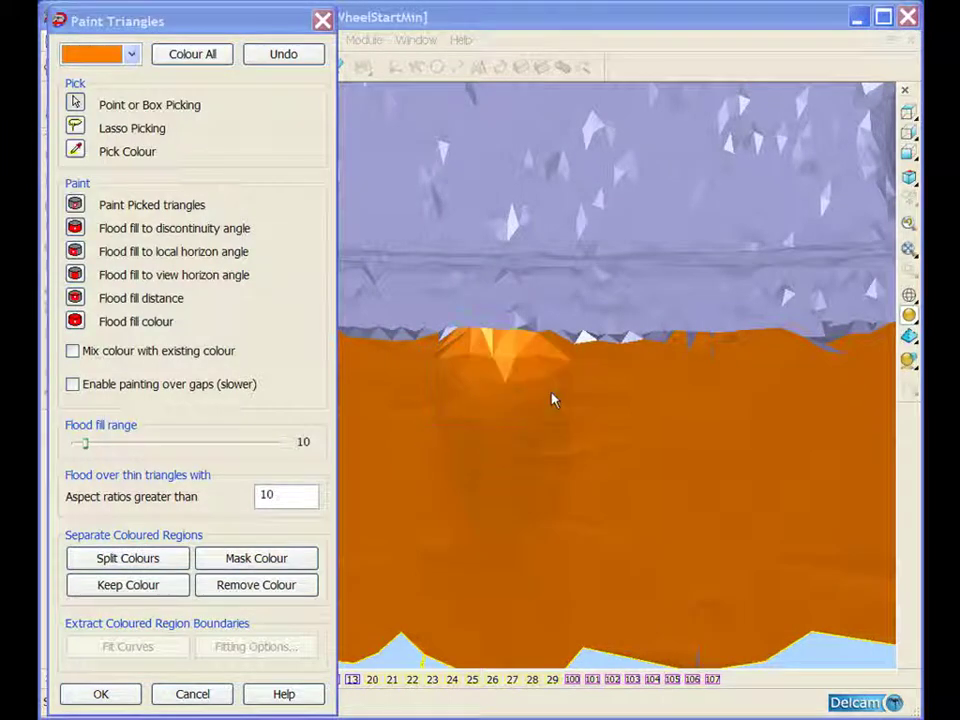
{"action": "middle_click_drag", "start_coordinate": [551, 394], "coordinate": [566, 502], "text": "ctrl"}
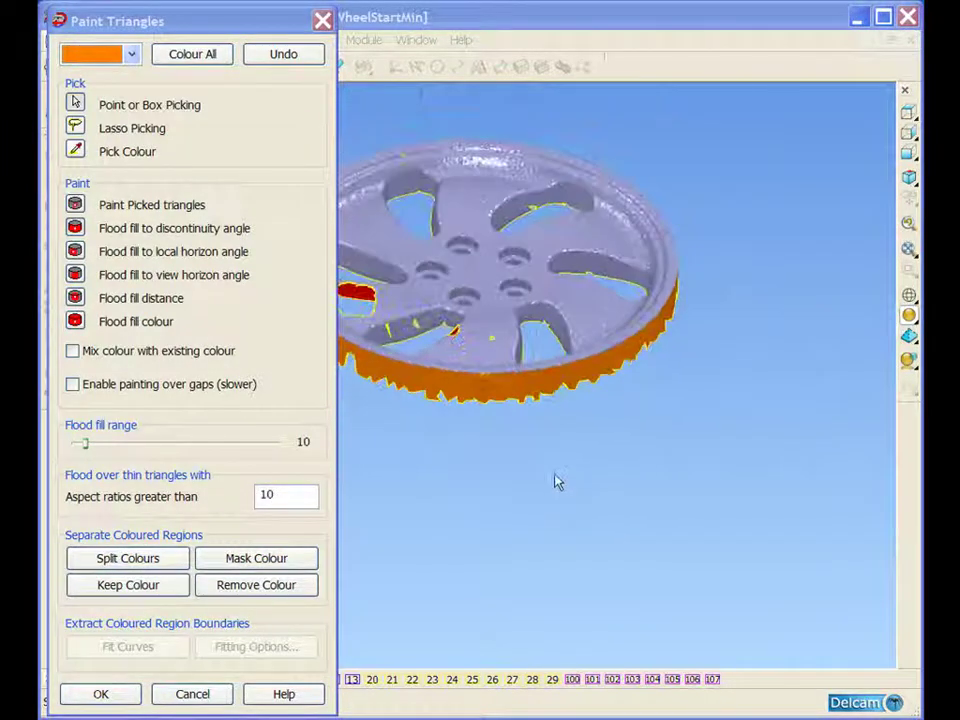
{"action": "middle_click_drag", "start_coordinate": [425, 448], "coordinate": [690, 534], "text": "shift"}
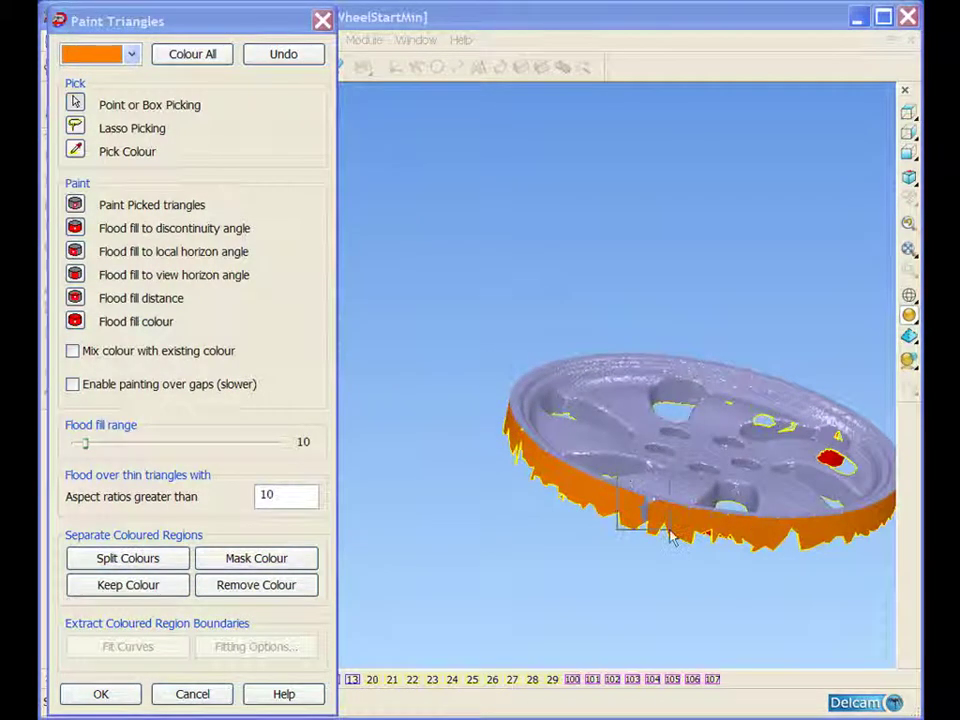
{"action": "scroll", "coordinate": [515, 427], "scroll_direction": "up", "scroll_amount": 5}
{"action": "left_click_drag", "start_coordinate": [517, 516], "coordinate": [562, 584]}
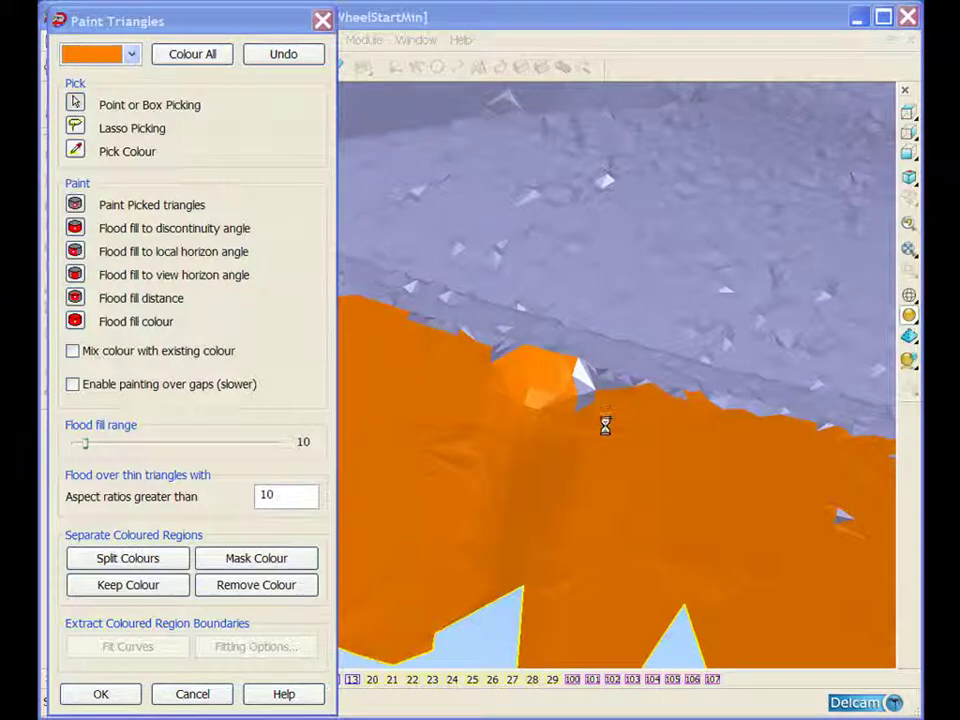
{"action": "scroll", "coordinate": [550, 416], "scroll_direction": "down", "scroll_amount": 4}
{"action": "scroll", "coordinate": [551, 440], "scroll_direction": "down", "scroll_amount": 6}
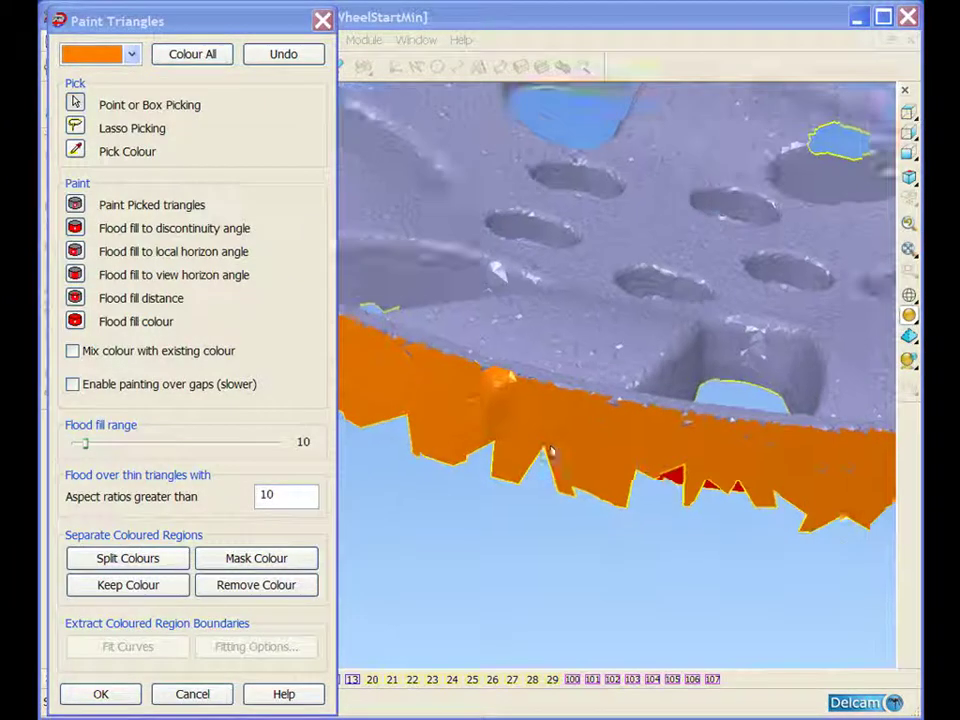
Step: Remove the orange-coloured triangles from the wheel mesh and accept the painting changes
{"action": "left_click", "coordinate": [281, 587]}
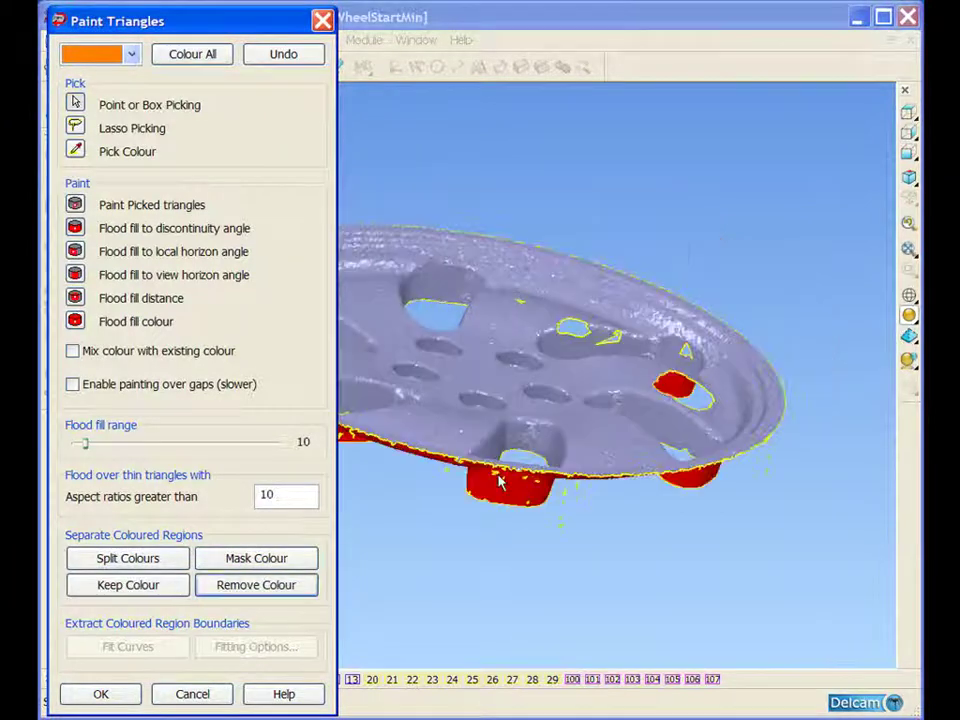
{"action": "mouse_move", "coordinate": [500, 481]}
{"action": "middle_mouse_down"}
{"action": "mouse_move", "coordinate": [315, 463]}
{"action": "mouse_move", "coordinate": [628, 476]}
{"action": "mouse_move", "coordinate": [649, 490]}
{"action": "mouse_move", "coordinate": [564, 489]}
{"action": "mouse_move", "coordinate": [579, 482]}
{"action": "mouse_move", "coordinate": [501, 411]}
{"action": "mouse_move", "coordinate": [463, 421]}
{"action": "middle_mouse_up"}
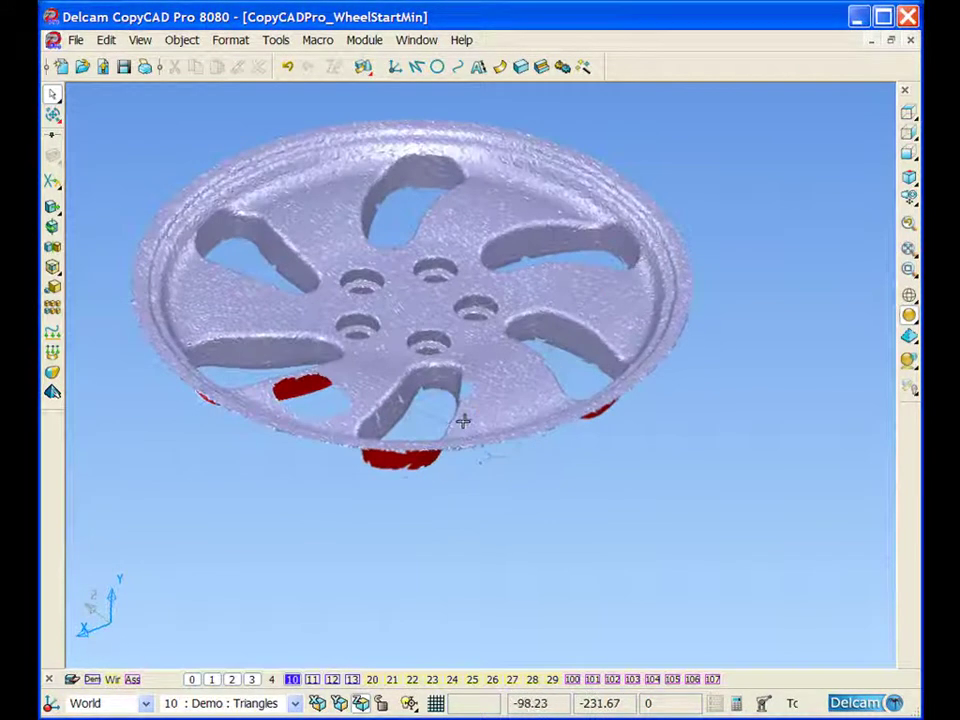
Step: Select the remaining wheel mesh and divide it into separate disconnected meshes
{"action": "left_click", "coordinate": [504, 484]}
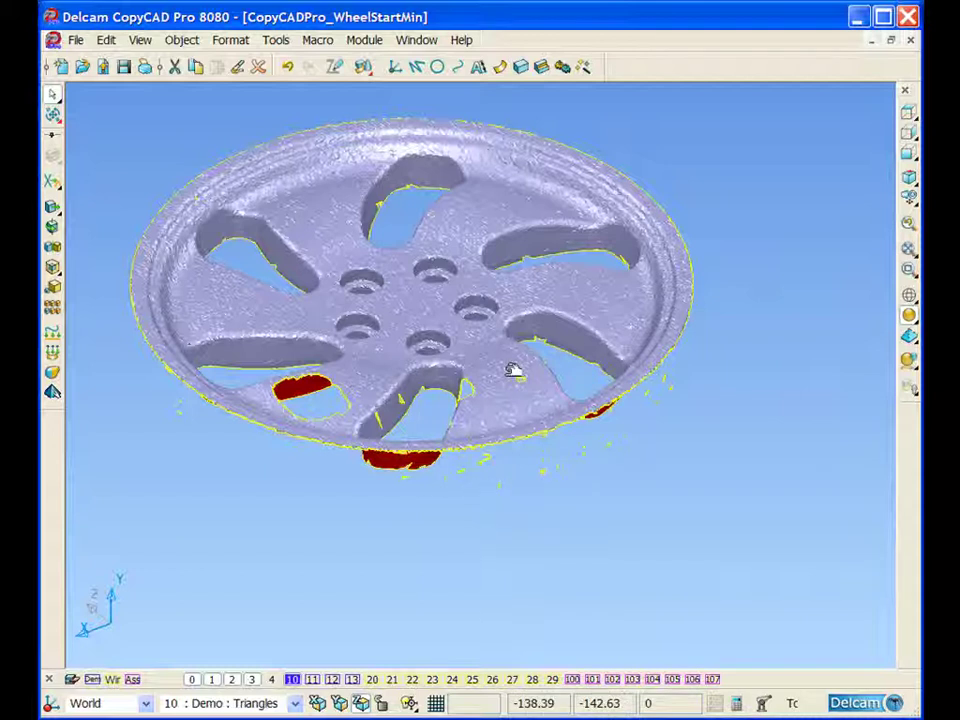
{"action": "middle_click_drag", "start_coordinate": [453, 336], "coordinate": [457, 338], "text": "shift"}
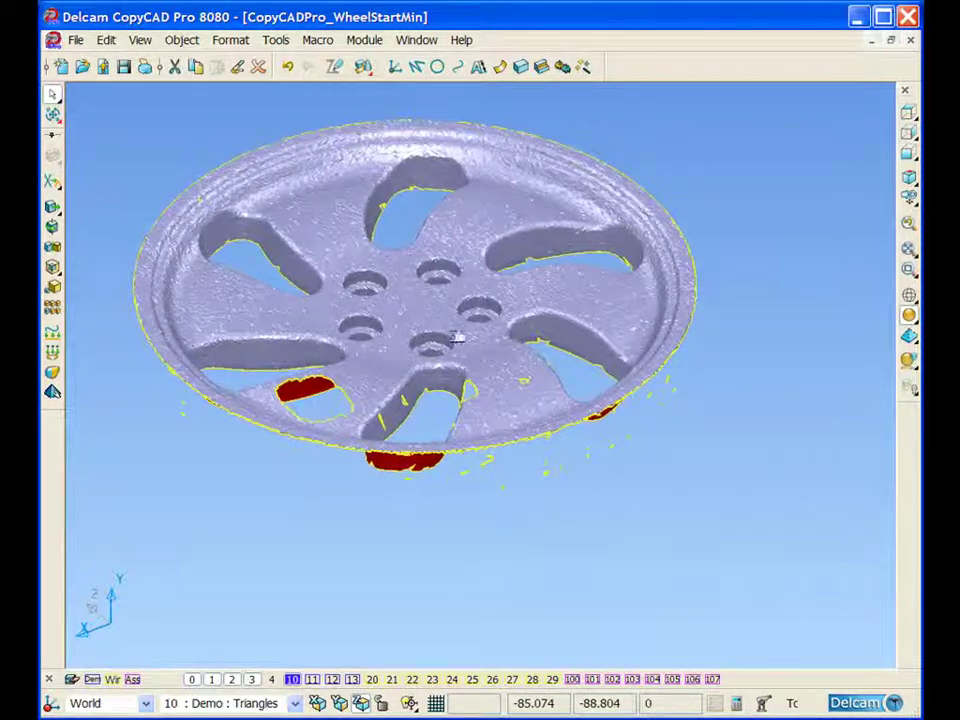
{"action": "middle_click_drag", "start_coordinate": [366, 232], "coordinate": [330, 171]}
{"action": "right_click", "coordinate": [334, 146]}
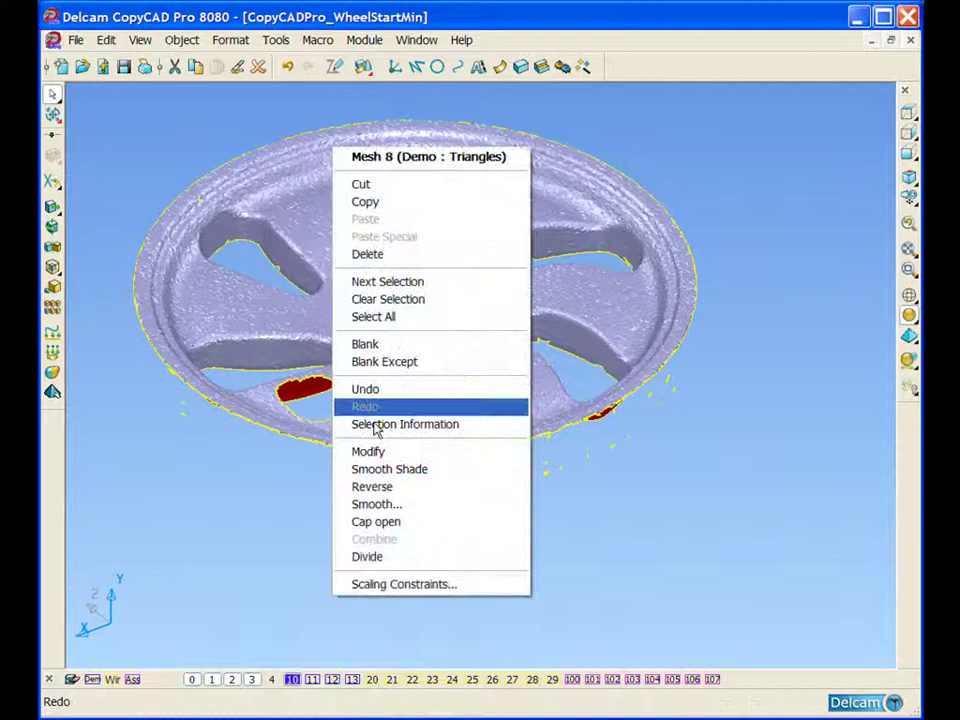
{"action": "left_click", "coordinate": [418, 558]}
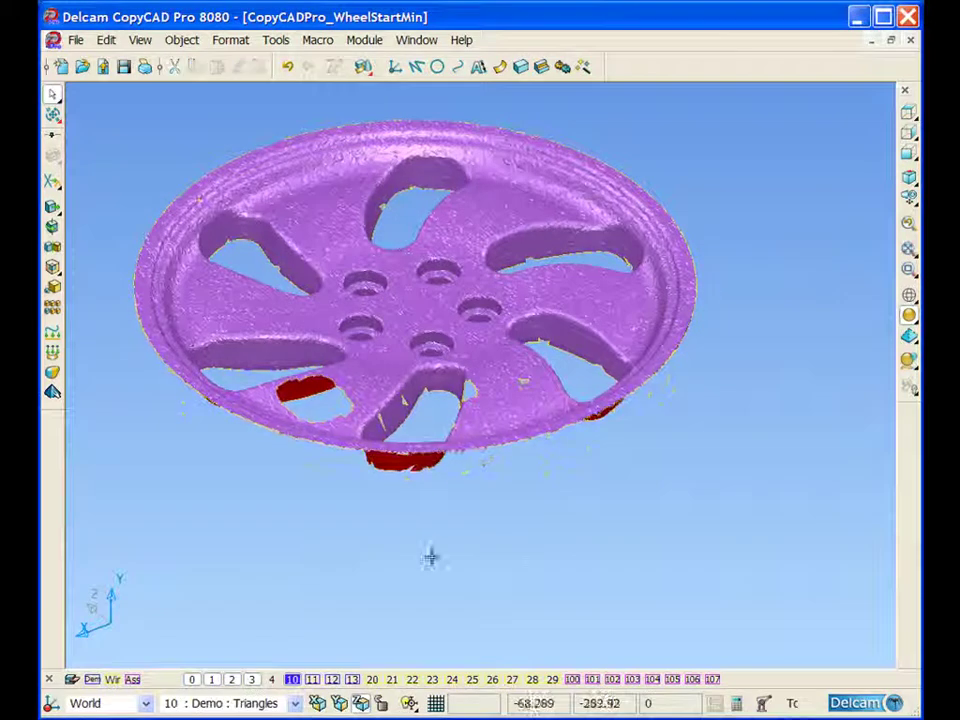
Step: Blank the main wheel mesh so that only the small stray fragments stay displayed
{"action": "left_click", "coordinate": [443, 291]}
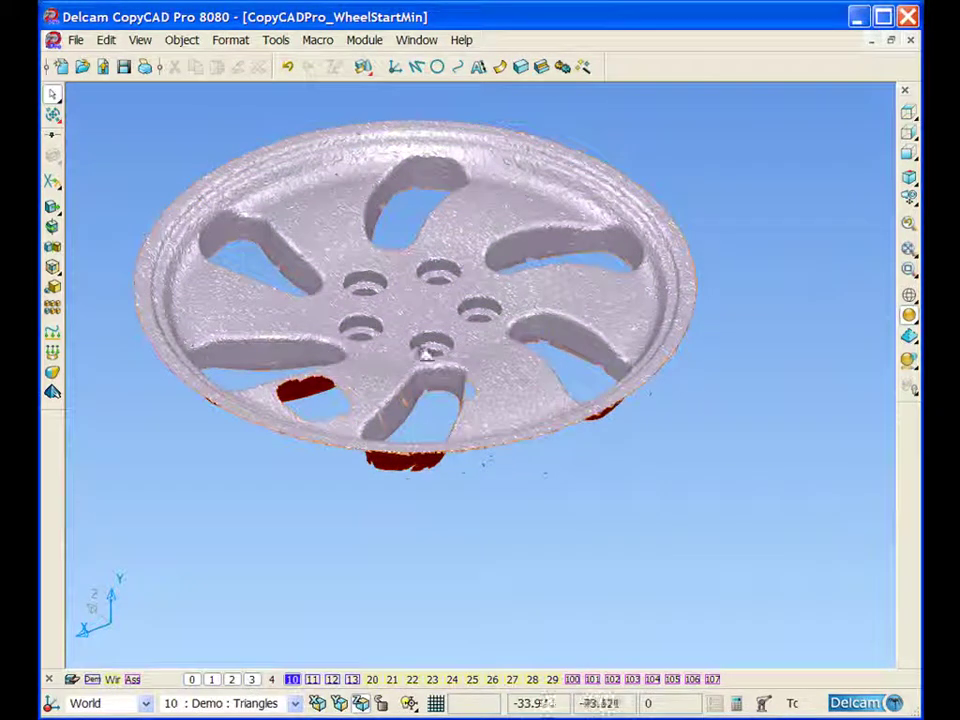
{"action": "left_click", "coordinate": [355, 268]}
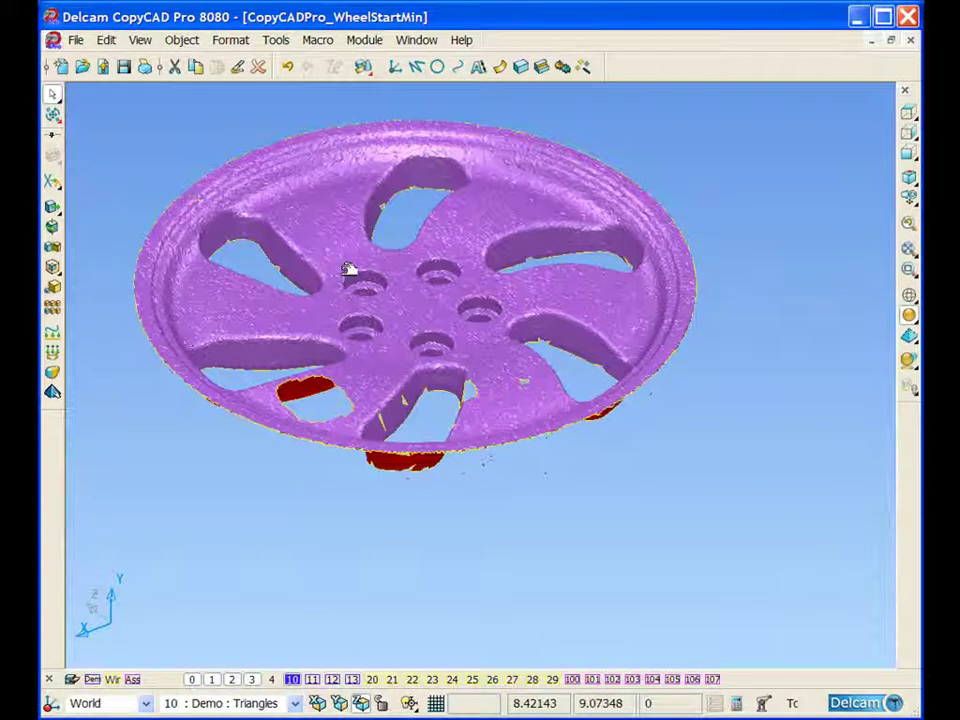
{"action": "key", "text": "Delete"}
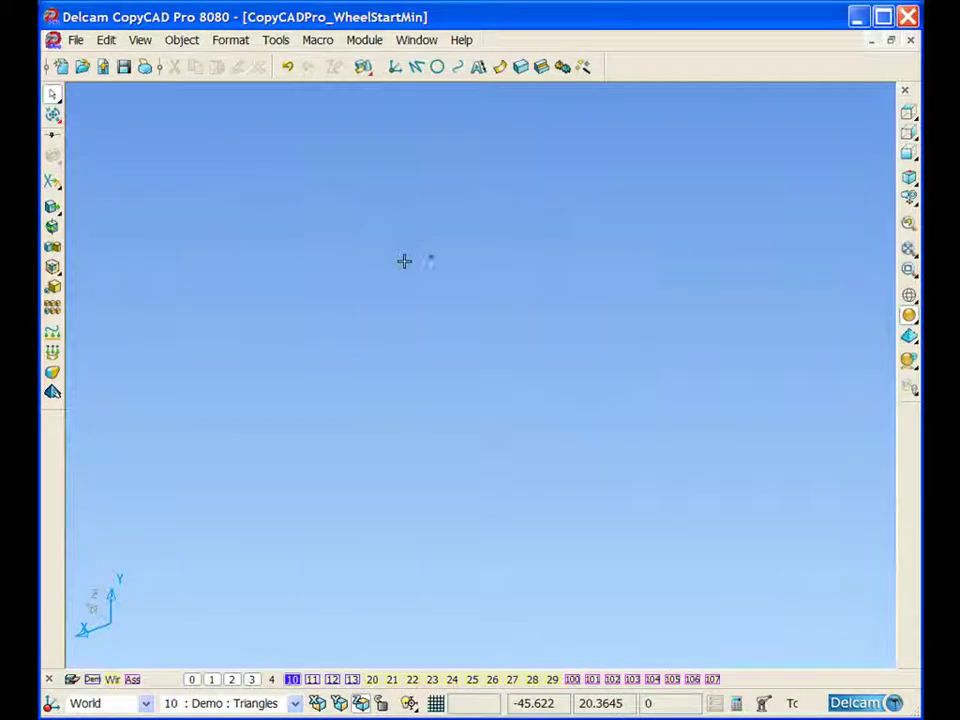
Step: Delete all the stray mesh fragments and unblank the main wheel mesh
{"action": "left_click_drag", "start_coordinate": [204, 144], "coordinate": [768, 573]}
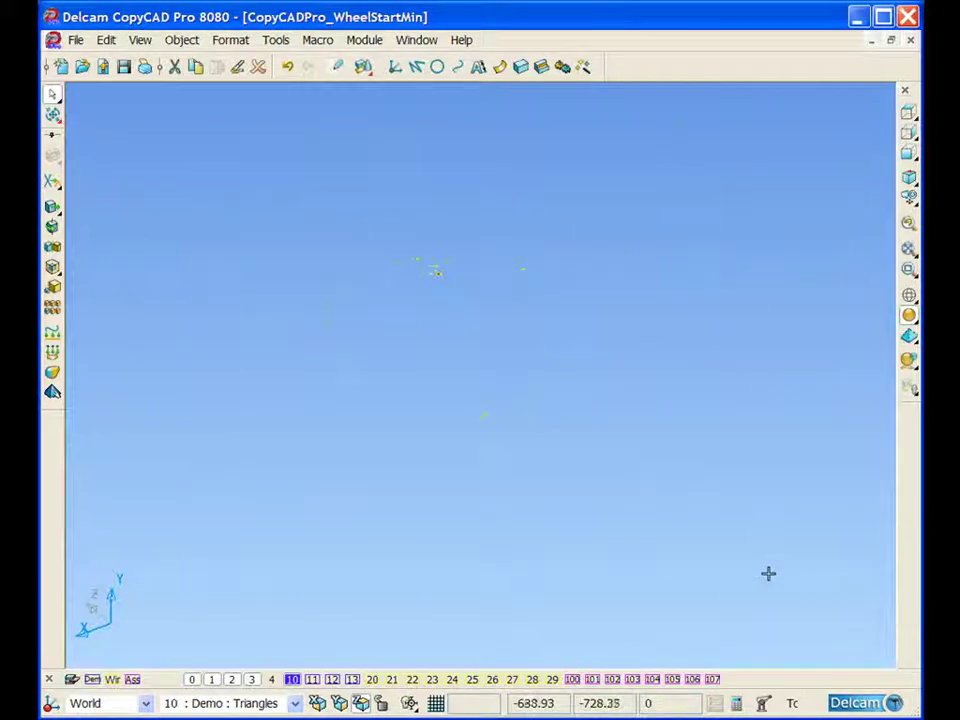
{"action": "scroll", "coordinate": [600, 401], "scroll_direction": "up", "scroll_amount": 2}
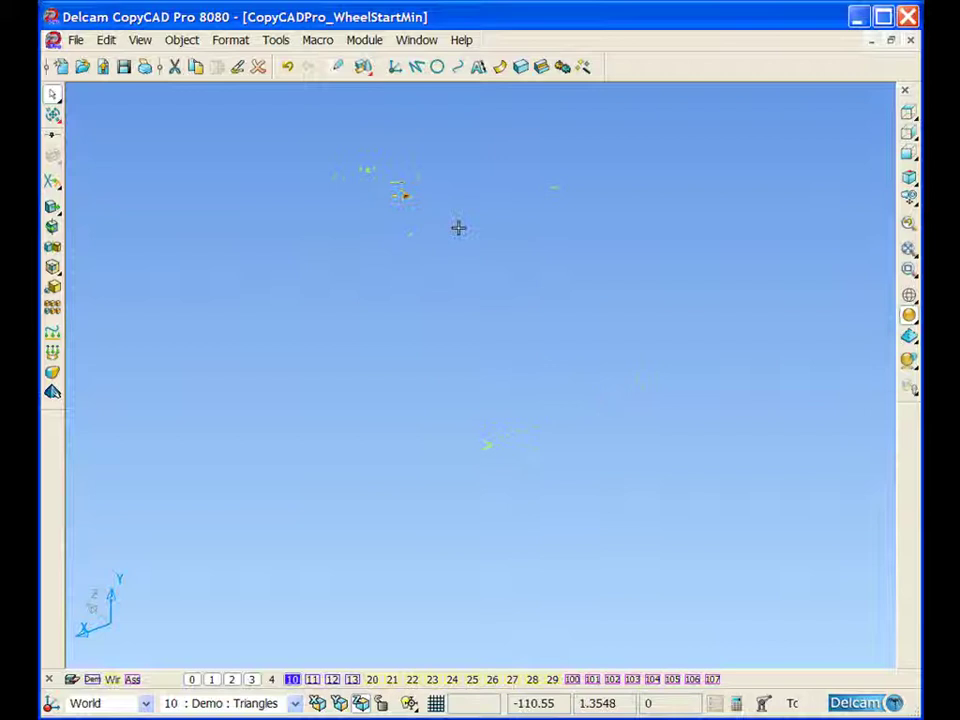
{"action": "left_click", "coordinate": [256, 68]}
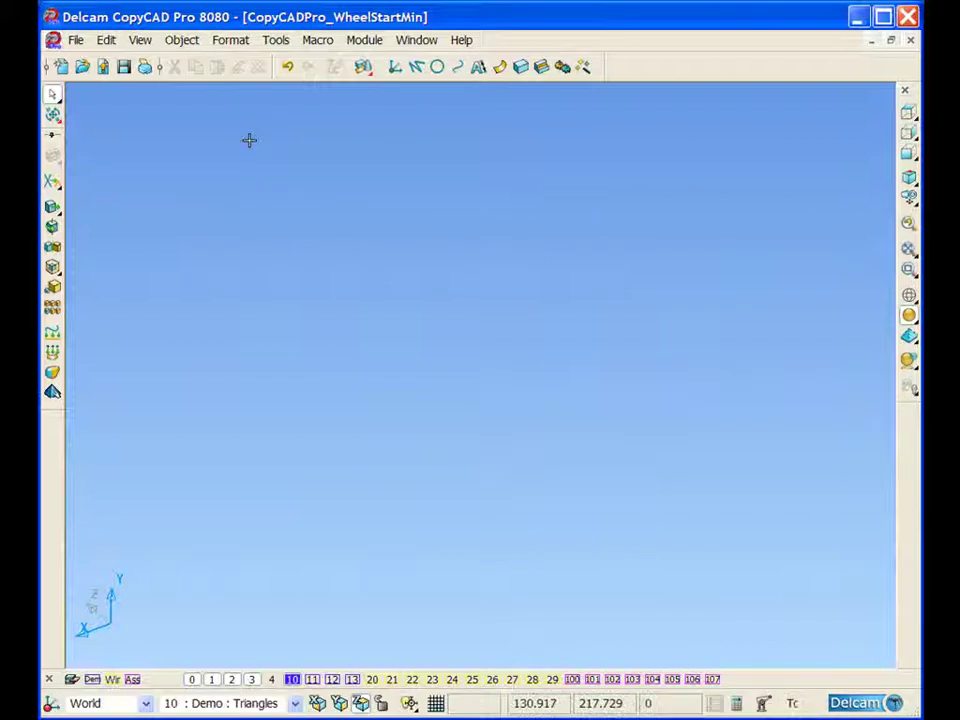
{"action": "key", "text": "ctrl+l"}
{"action": "left_click", "coordinate": [249, 140]}
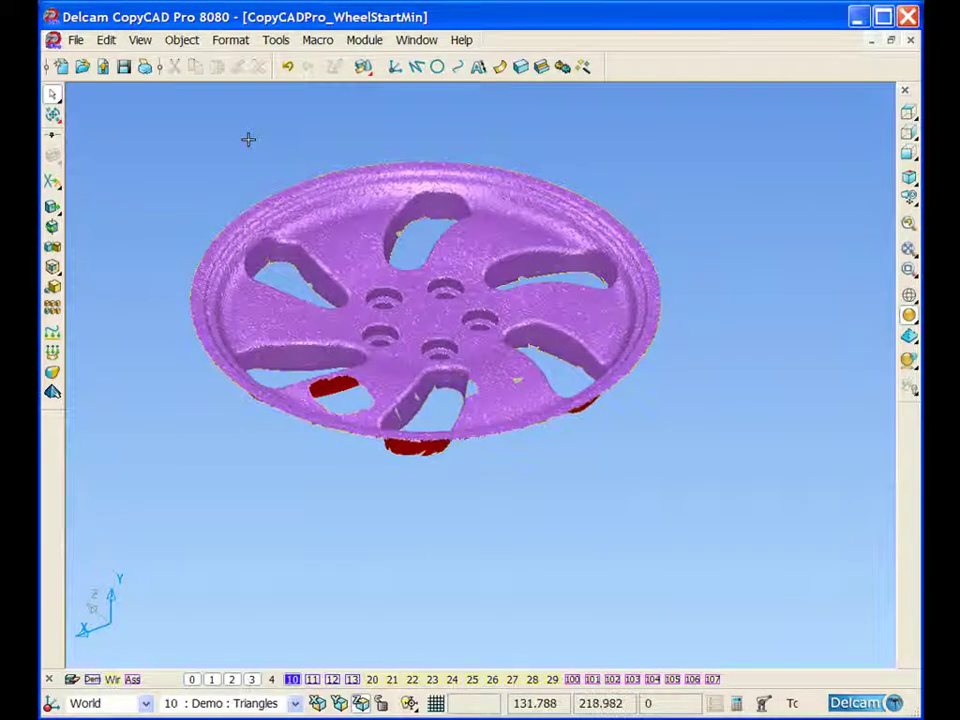
Step: Check the trimmed rim edge and make the wheel-centre workplane active instead of World
{"action": "middle_click_drag", "start_coordinate": [249, 140], "coordinate": [380, 181], "text": "shift"}
{"action": "middle_click_drag", "start_coordinate": [577, 422], "coordinate": [672, 526], "text": "ctrl+shift"}
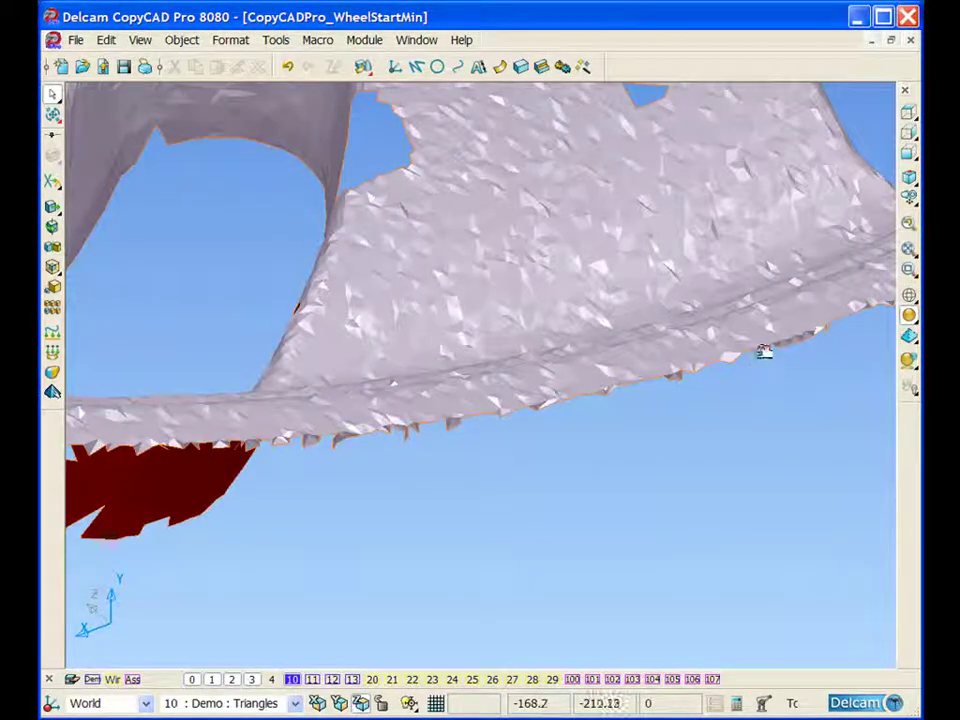
{"action": "scroll", "coordinate": [663, 300], "scroll_direction": "down", "scroll_amount": 4}
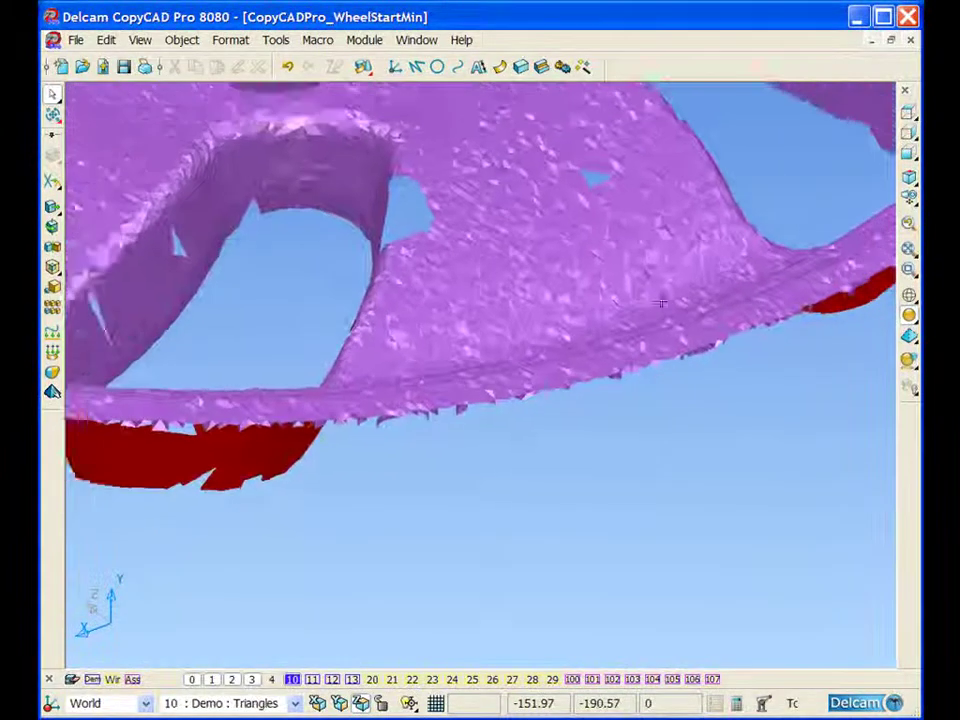
{"action": "scroll", "coordinate": [662, 319], "scroll_direction": "down", "scroll_amount": 2}
{"action": "key", "text": "F6"}
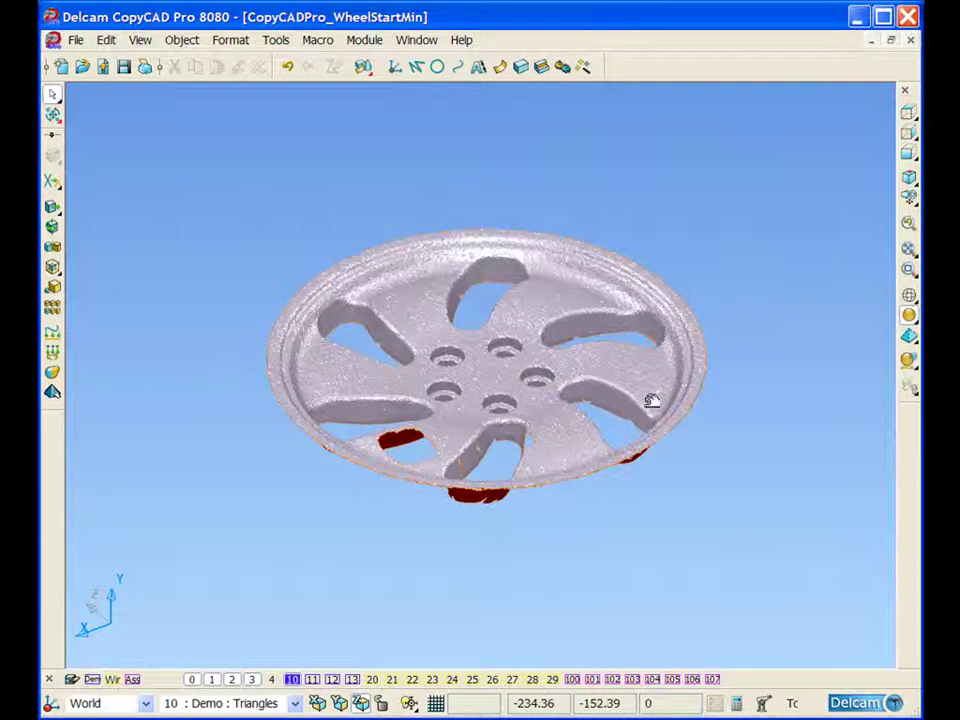
{"action": "left_click", "coordinate": [146, 704]}
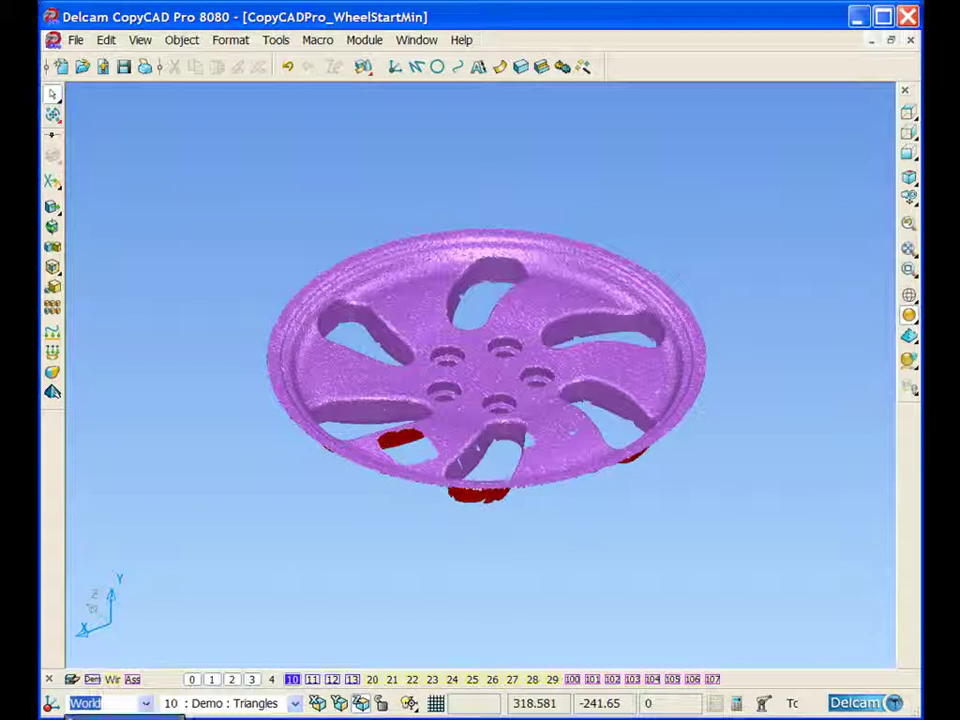
{"action": "left_click", "coordinate": [115, 718]}
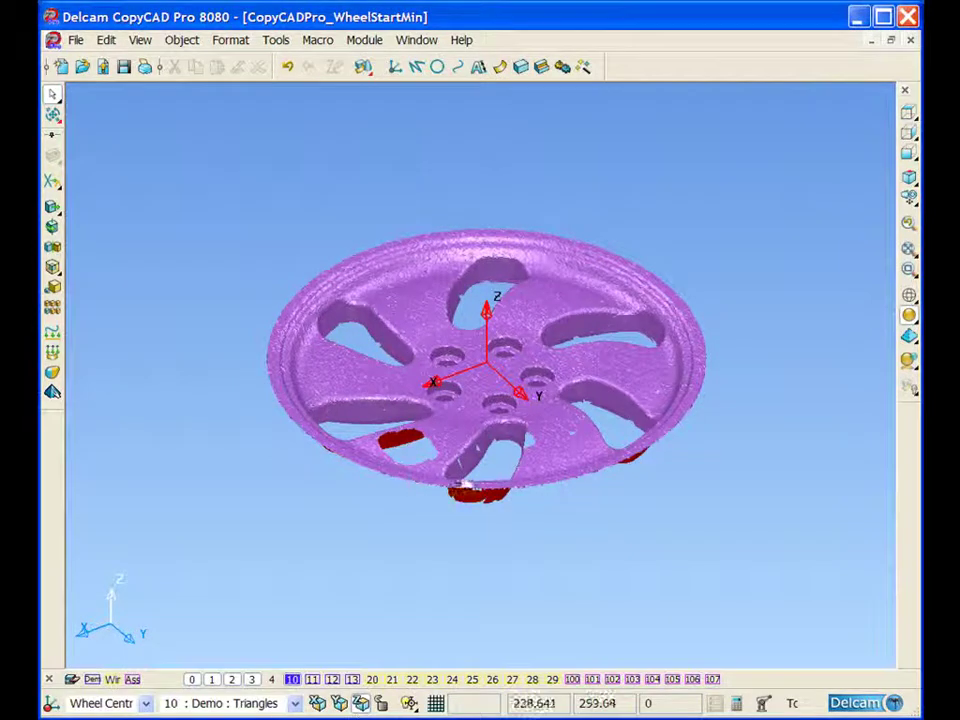
Step: Create a cylinder surface primitive at the wheel-centre workplane's origin
{"action": "left_click", "coordinate": [499, 66]}
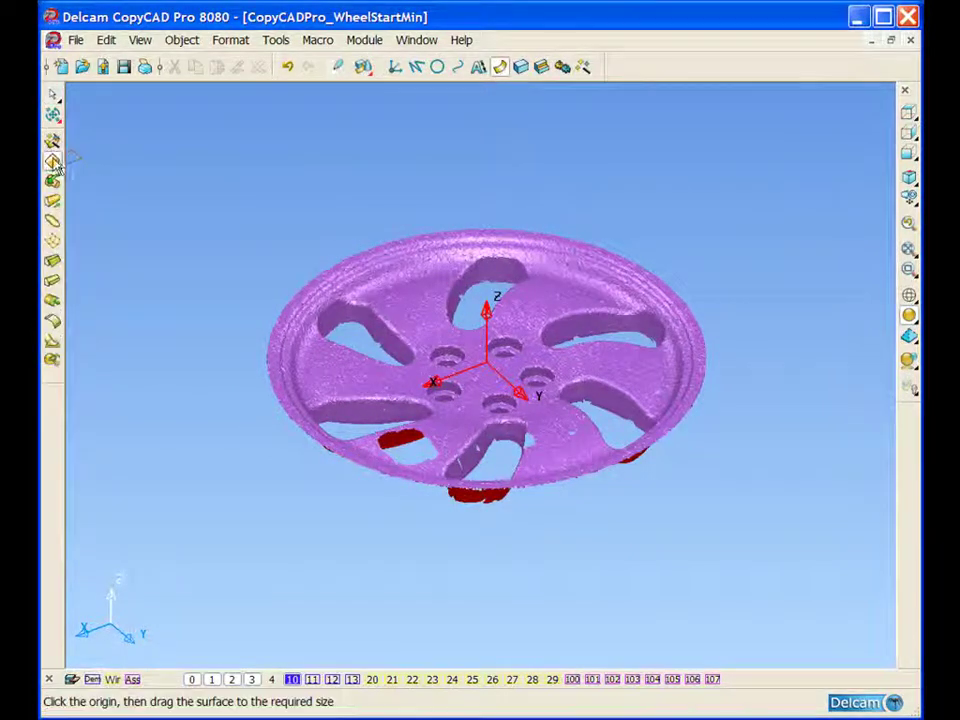
{"action": "mouse_move", "coordinate": [54, 164]}
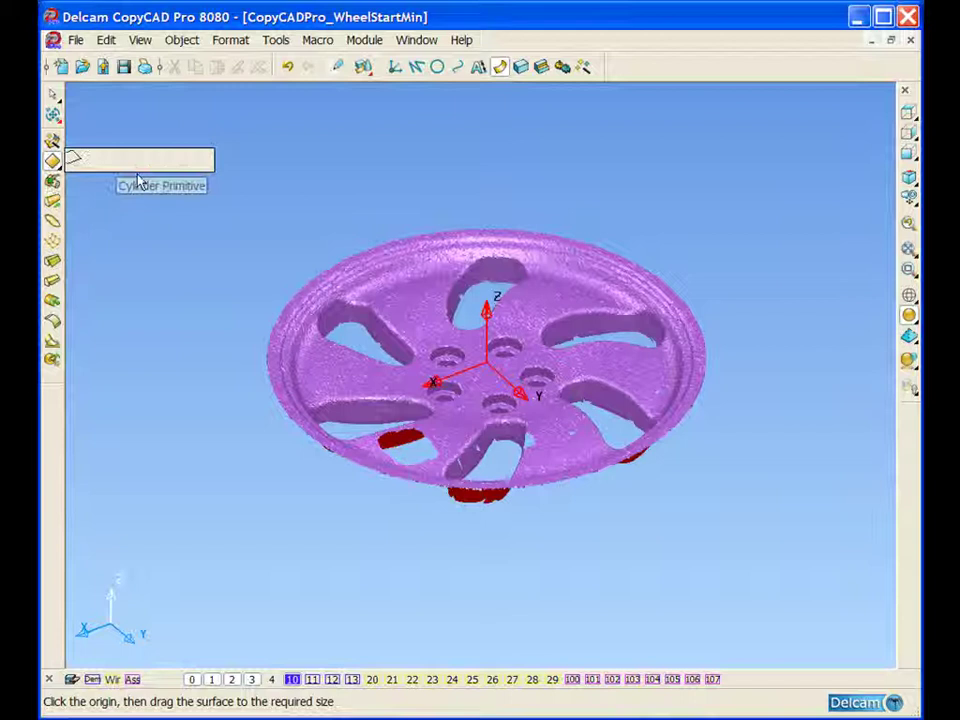
{"action": "left_click", "coordinate": [118, 162]}
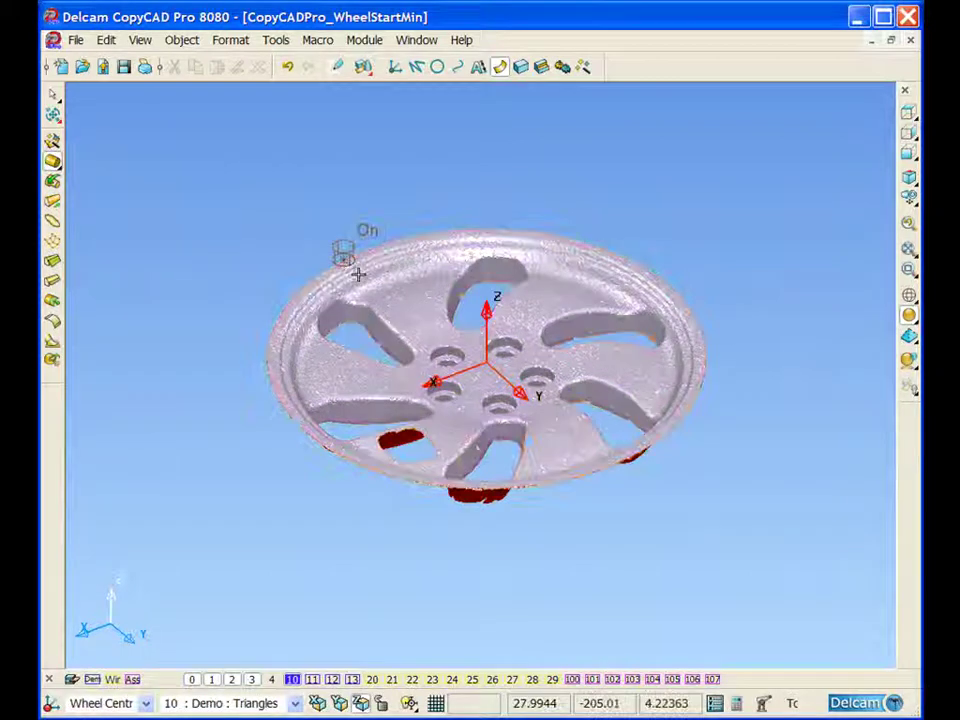
{"action": "left_click", "coordinate": [358, 274]}
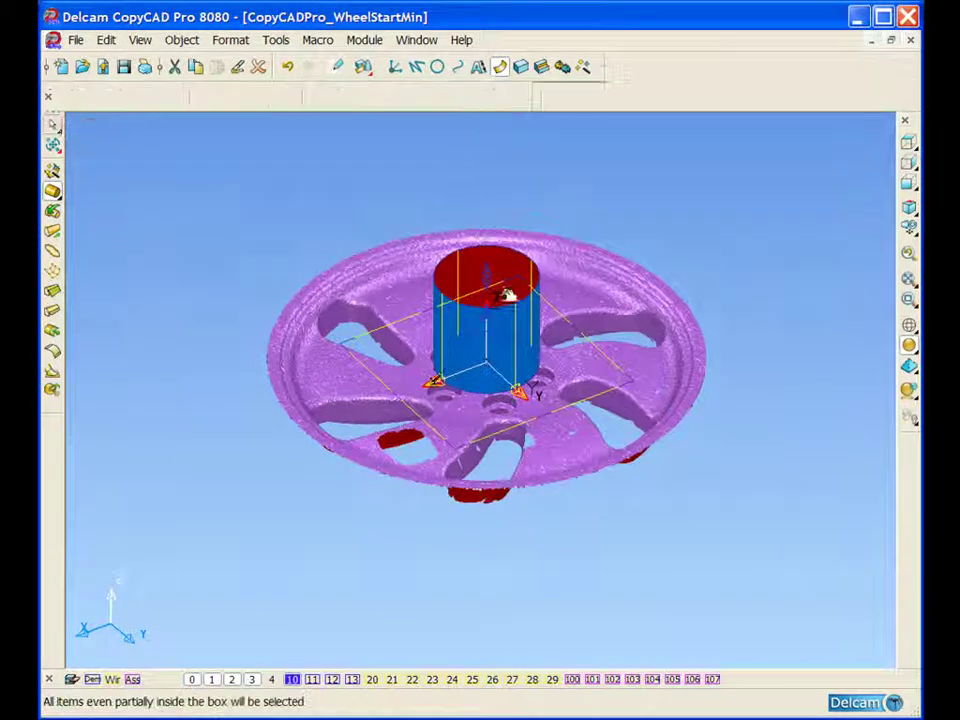
Step: Enlarge the cylinder's radius to just inside the wheel's outer rim edge and reverse the direction of its surface
{"action": "left_click_drag", "start_coordinate": [439, 269], "coordinate": [373, 271]}
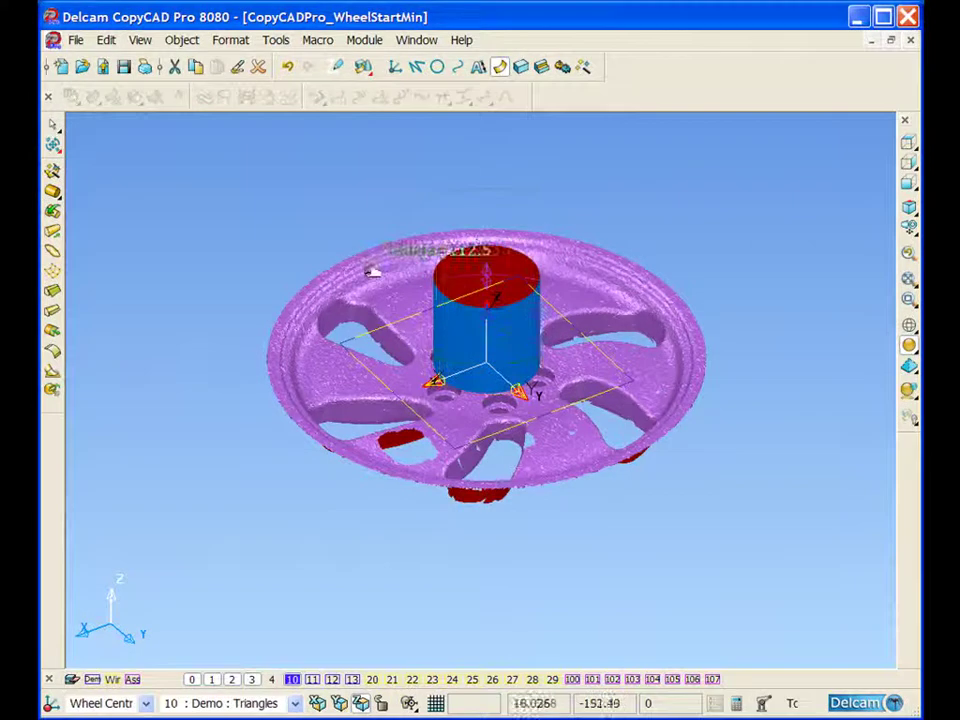
{"action": "left_click", "coordinate": [268, 266]}
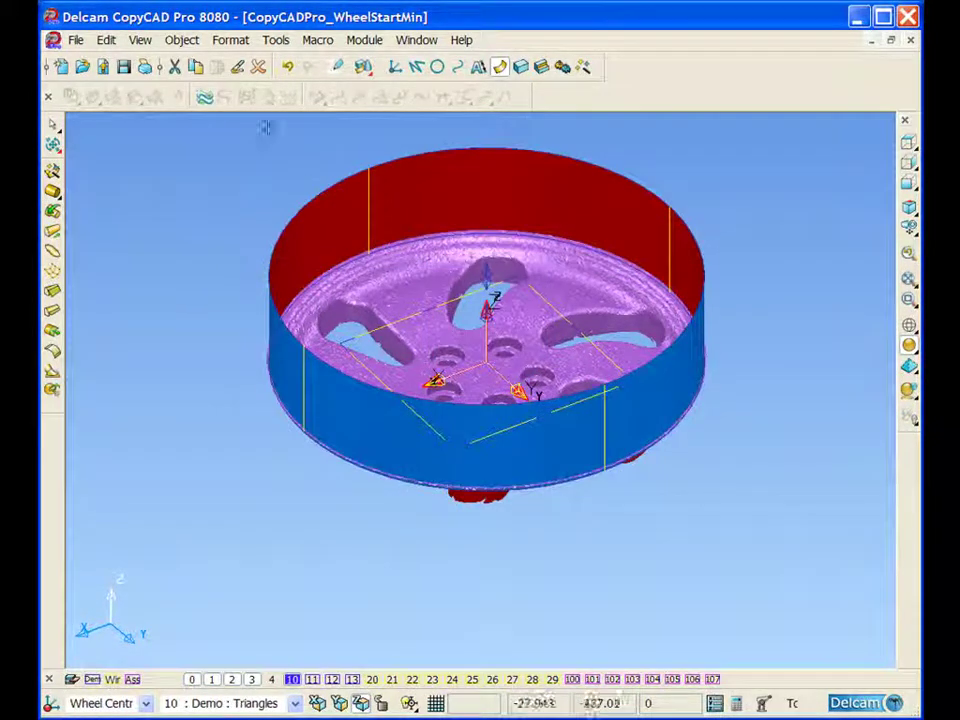
{"action": "left_click", "coordinate": [204, 97]}
{"action": "left_click", "coordinate": [246, 214]}
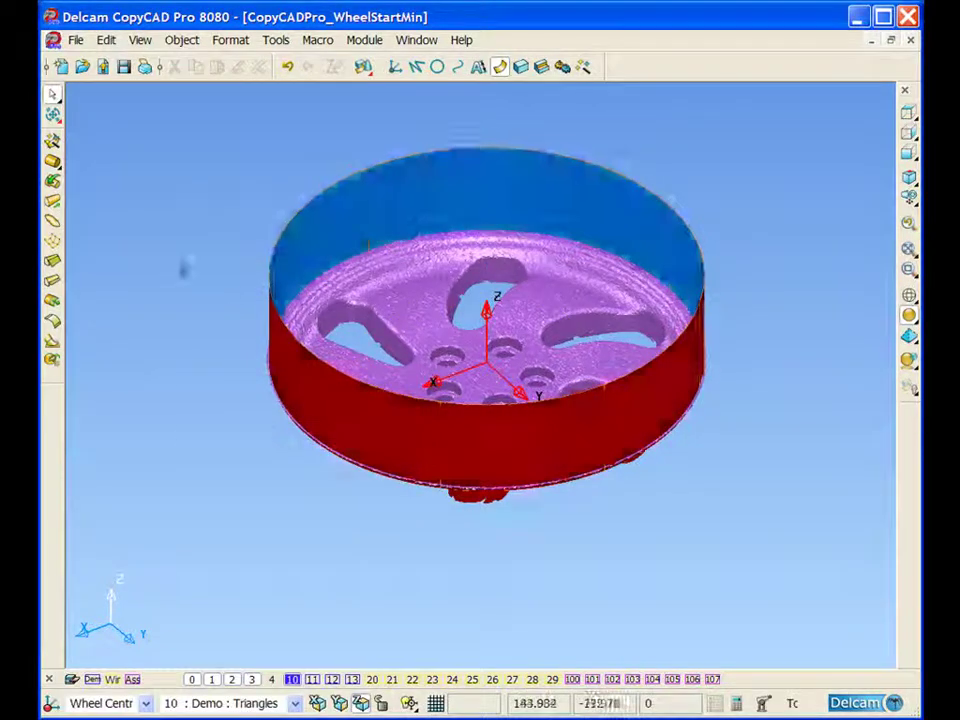
Step: Limit the wheel mesh with the cylinder as cutting object, removing the ragged rim sliver outside it
{"action": "middle_click_drag", "start_coordinate": [180, 270], "coordinate": [456, 484], "text": "ctrl+shift"}
{"action": "left_click", "coordinate": [384, 115]}
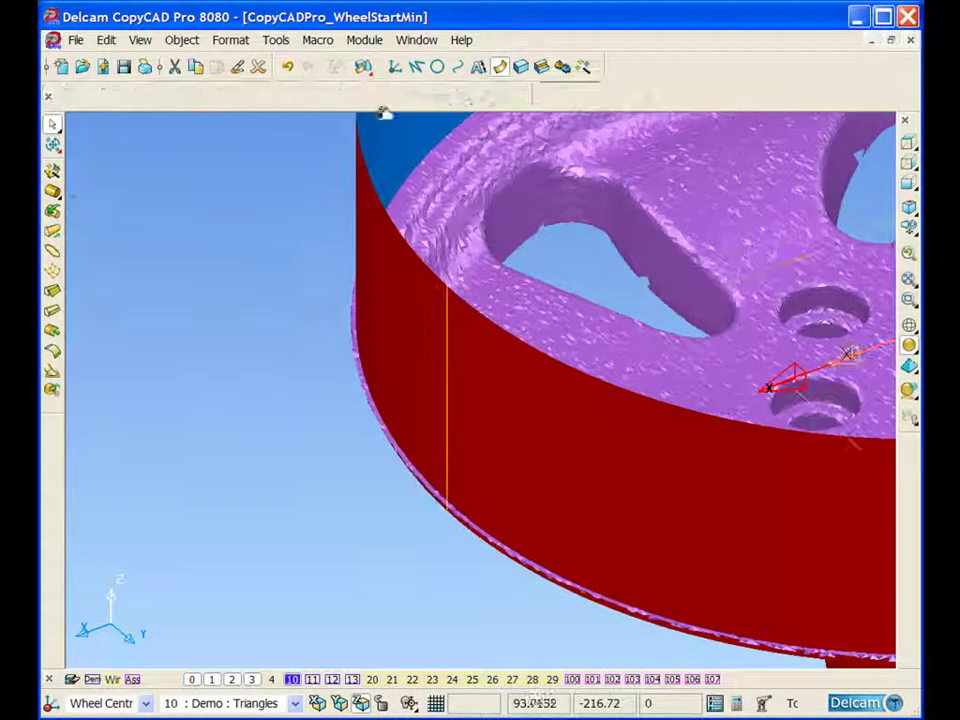
{"action": "left_click", "coordinate": [55, 143]}
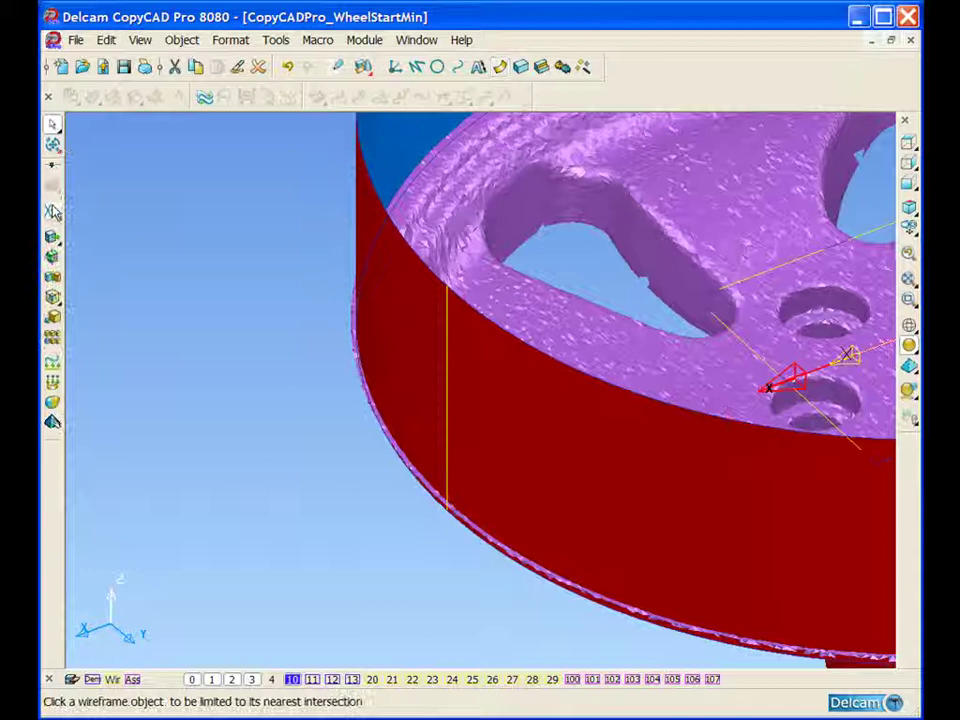
{"action": "mouse_move", "coordinate": [52, 210]}
{"action": "left_click", "coordinate": [137, 210]}
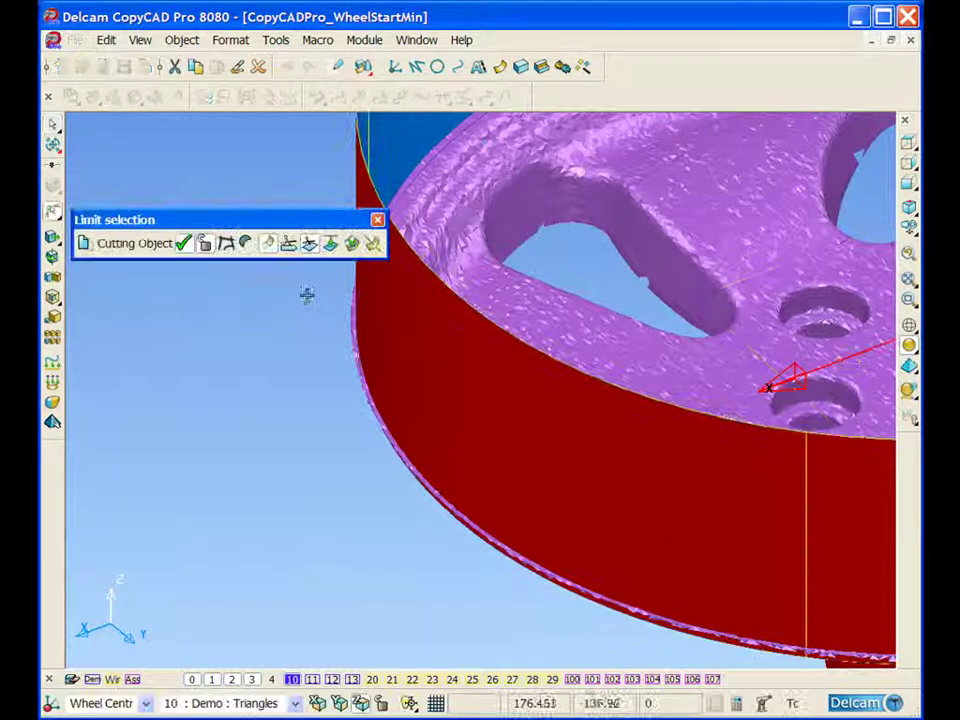
{"action": "middle_click_drag", "start_coordinate": [306, 295], "coordinate": [395, 371], "text": "ctrl+shift"}
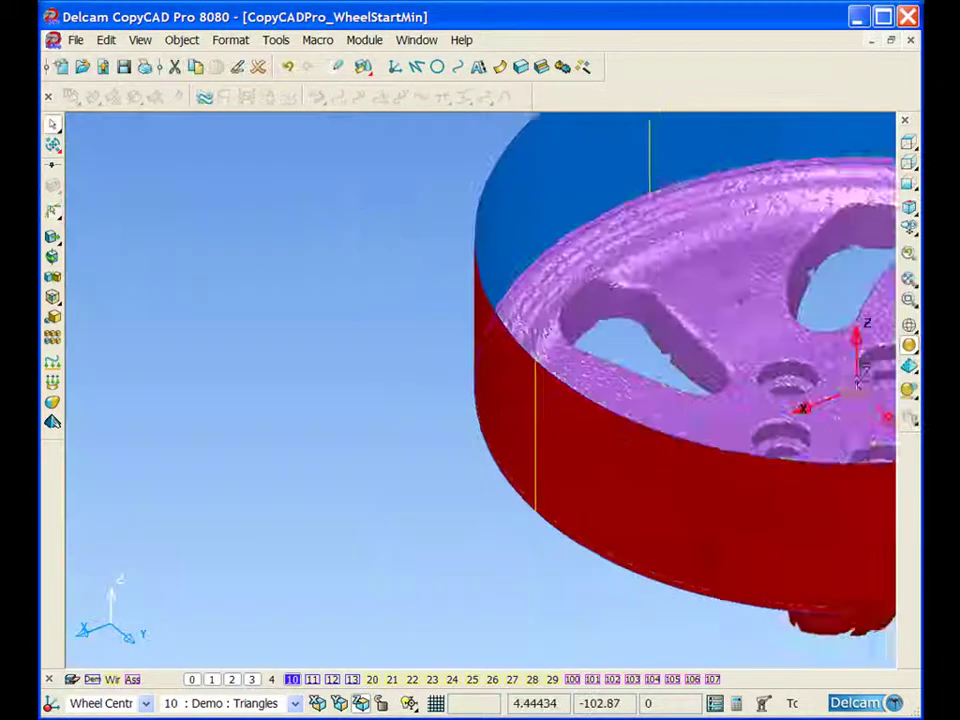
Step: Delete the cylinder surface and inspect the freshly trimmed rim edge of the wheel mesh
{"action": "middle_click_drag", "start_coordinate": [742, 297], "coordinate": [473, 280], "text": "shift"}
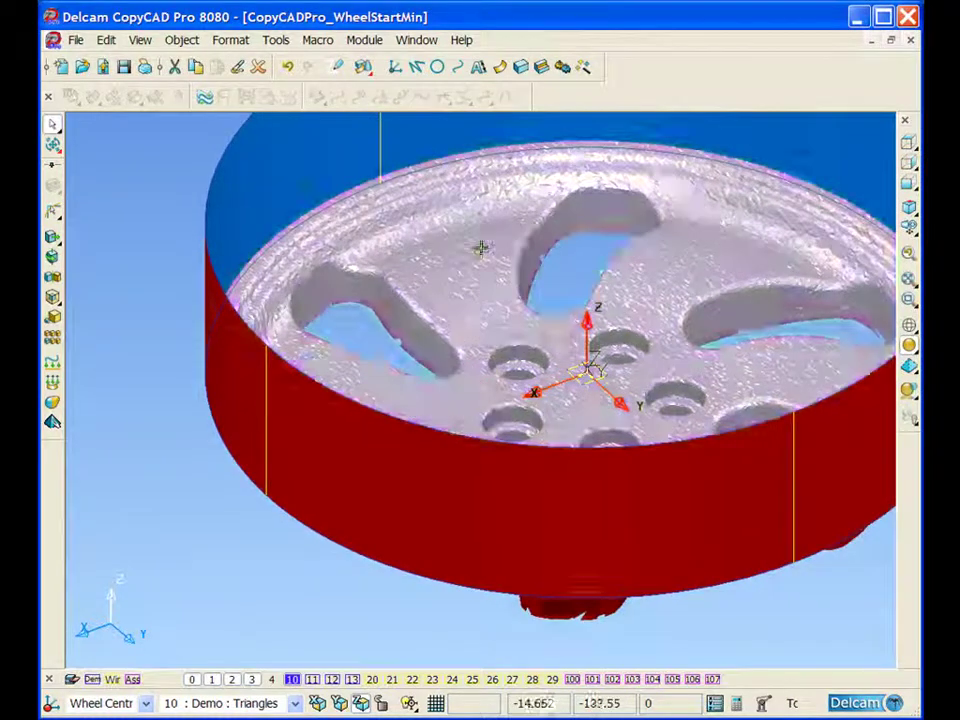
{"action": "middle_click_drag", "start_coordinate": [474, 216], "coordinate": [461, 240], "text": "ctrl"}
{"action": "key", "text": "Delete"}
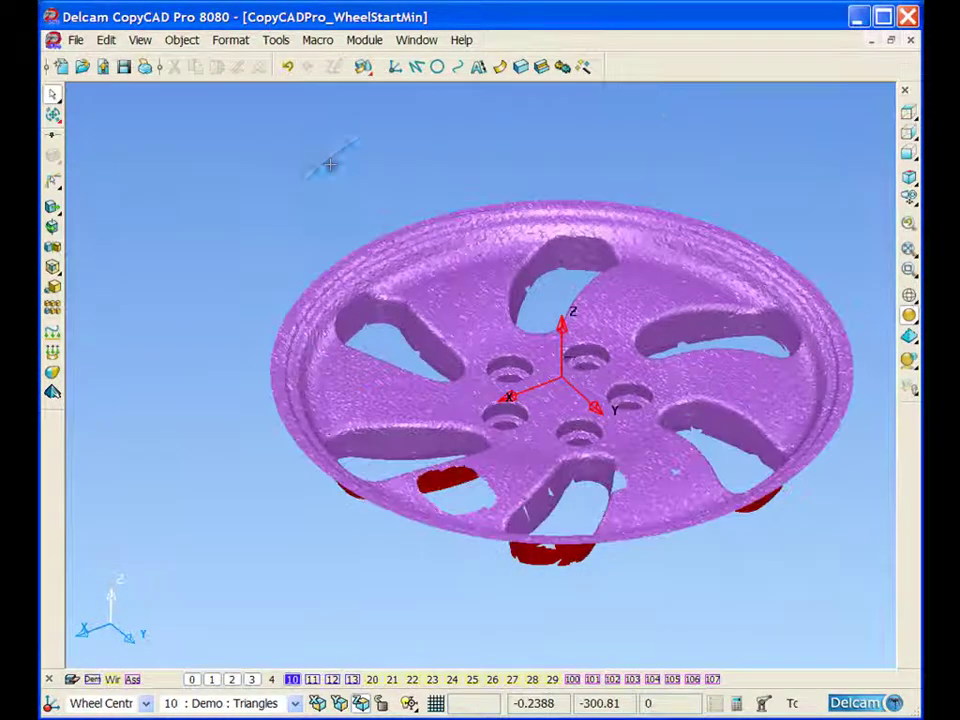
{"action": "middle_click_drag", "start_coordinate": [219, 348], "coordinate": [320, 429], "text": "ctrl+shift"}
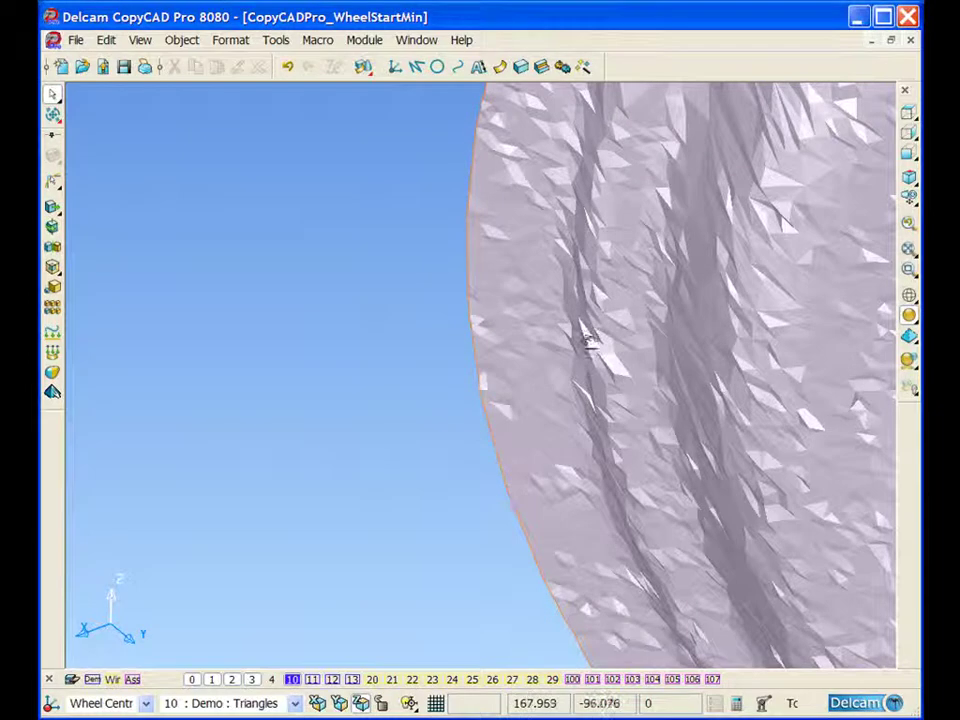
Step: Select the trimmed wheel mesh, start mesh fixing and editing on it, and open the Fill Holes tool
{"action": "key", "text": "ctrl+5"}
{"action": "middle_click_drag", "start_coordinate": [504, 436], "coordinate": [503, 405]}
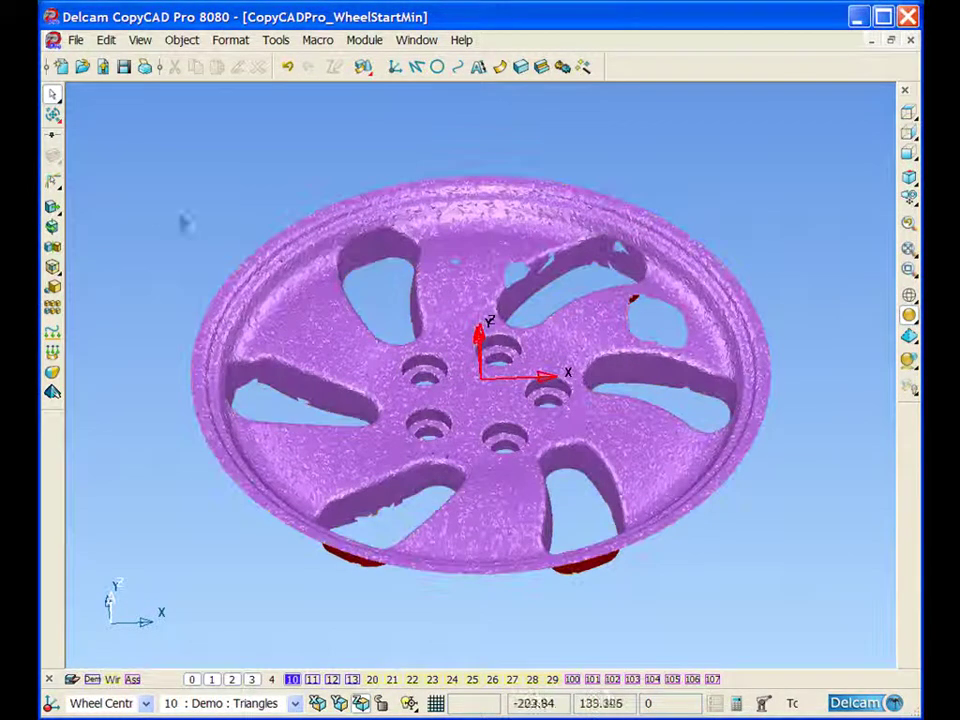
{"action": "left_click", "coordinate": [339, 317]}
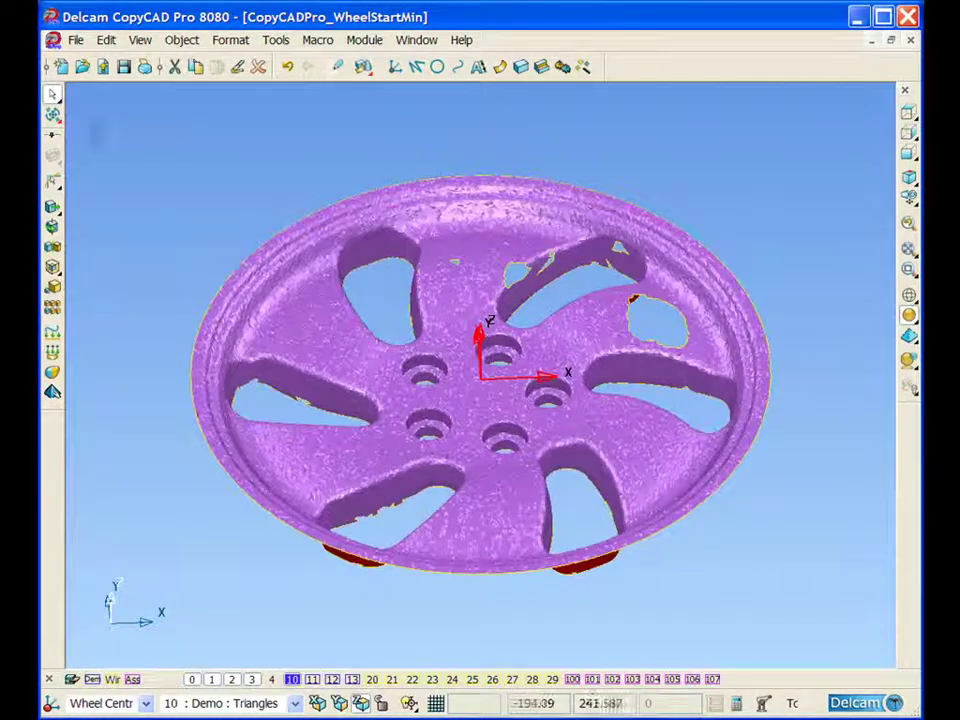
{"action": "mouse_move", "coordinate": [52, 114]}
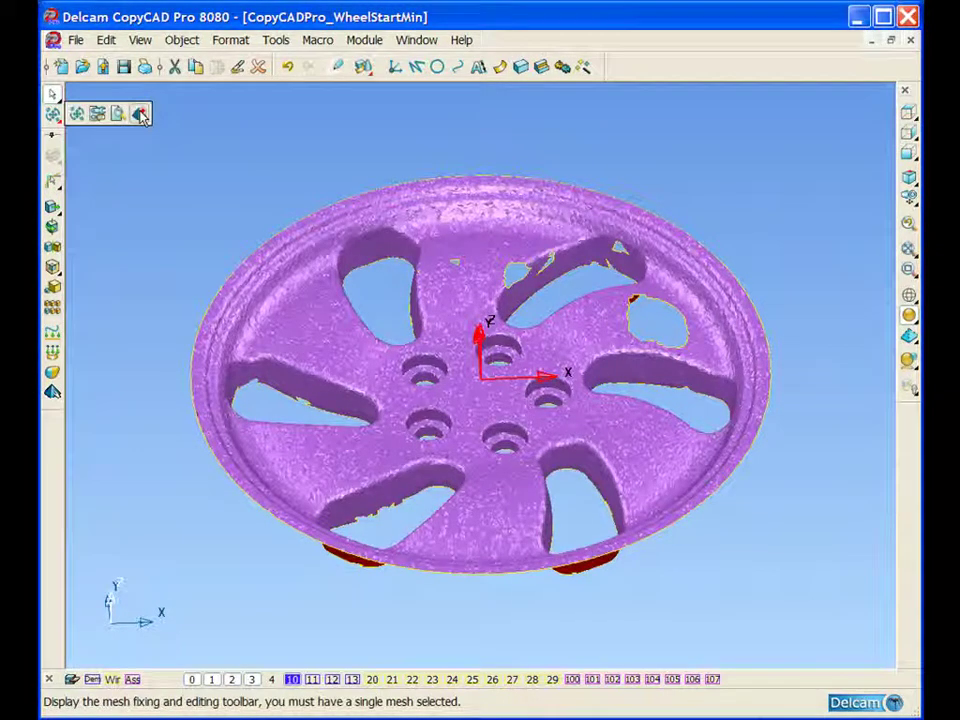
{"action": "left_click", "coordinate": [141, 114]}
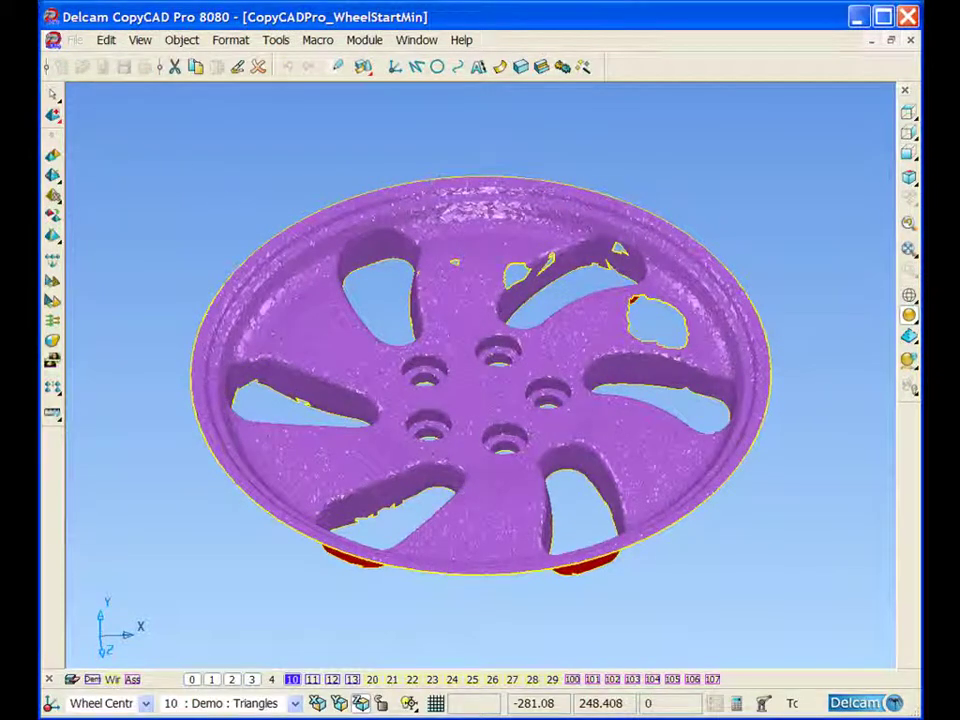
{"action": "mouse_move", "coordinate": [52, 174]}
{"action": "left_click", "coordinate": [96, 174]}
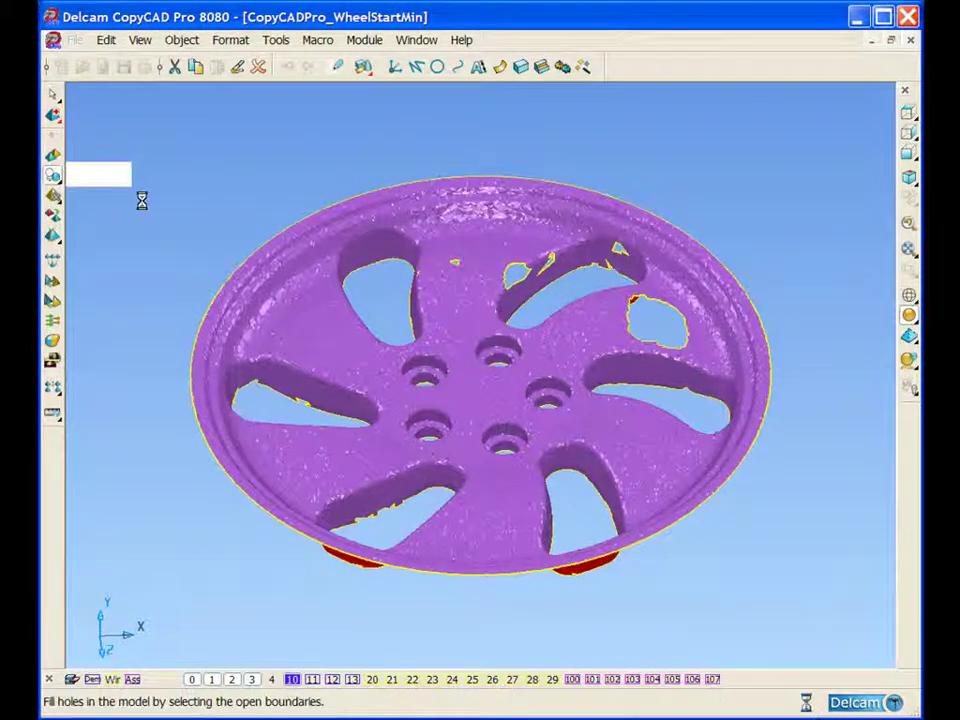
{"action": "left_click_drag", "start_coordinate": [311, 66], "coordinate": [173, 39]}
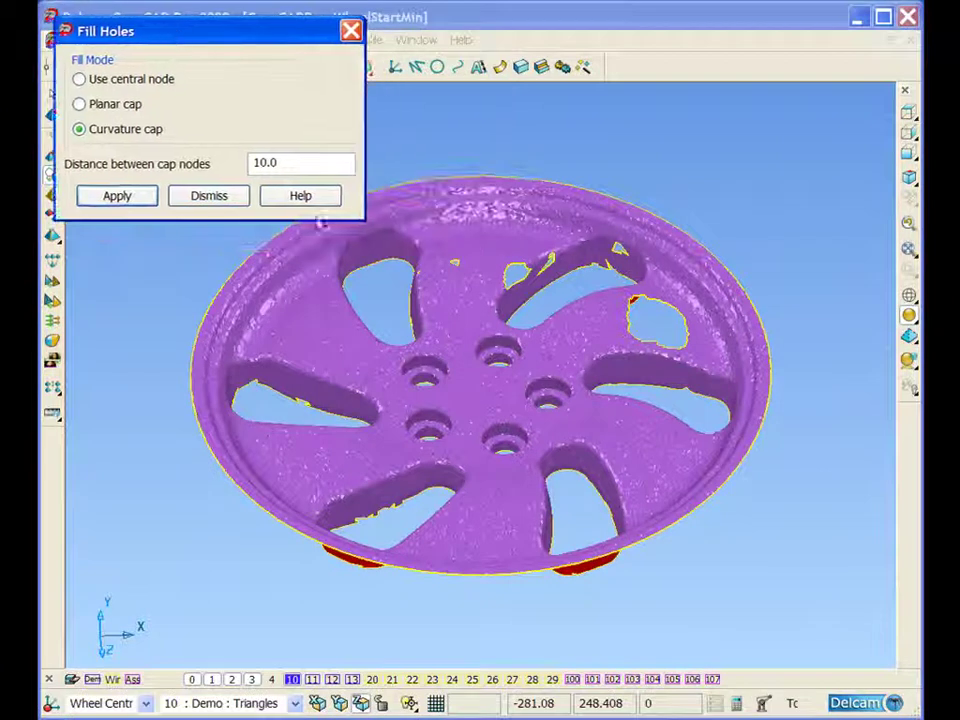
Step: Fill the small holes in the spoke face and in the side walls of the adjacent spoke opening with curvature caps
{"action": "middle_click_drag", "start_coordinate": [535, 335], "coordinate": [510, 360], "text": "ctrl"}
{"action": "scroll", "coordinate": [590, 460], "scroll_direction": "up", "scroll_amount": 3}
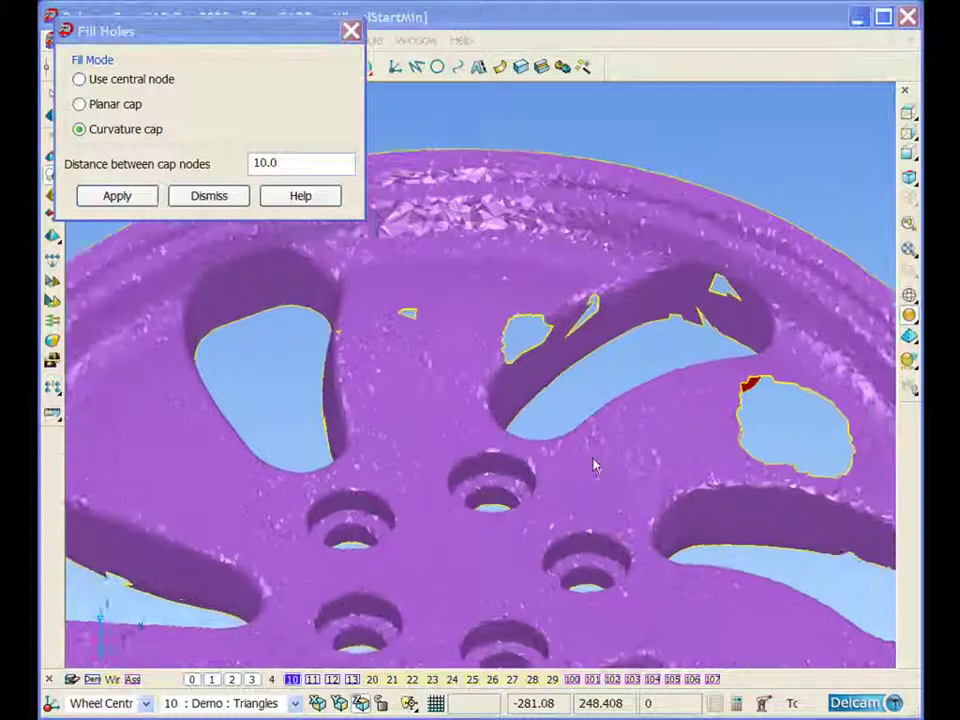
{"action": "left_click", "coordinate": [323, 332]}
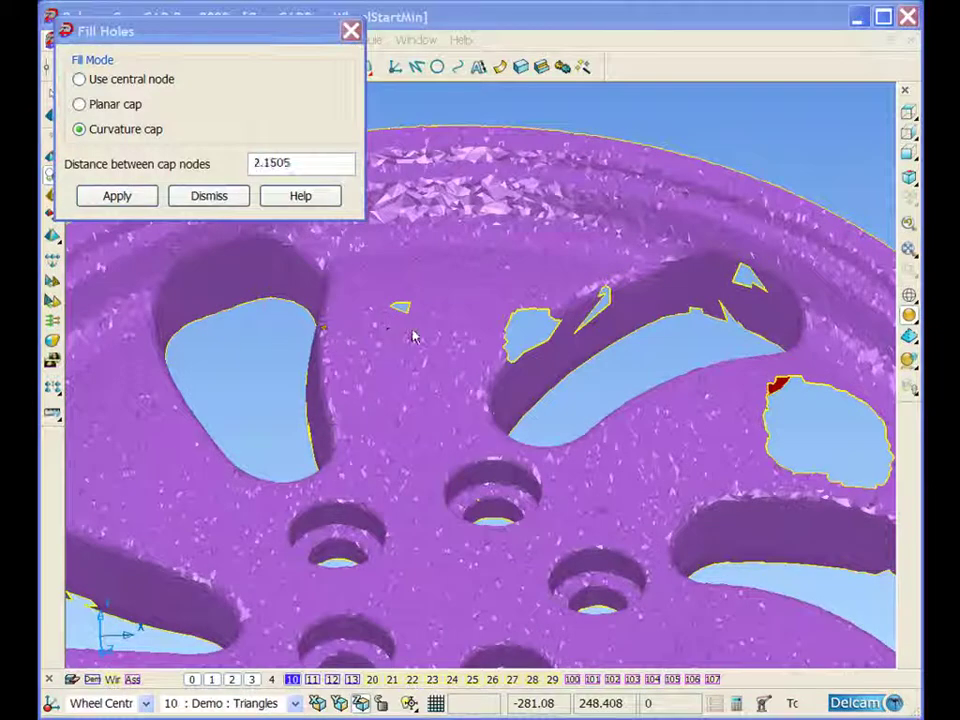
{"action": "left_click", "coordinate": [575, 321]}
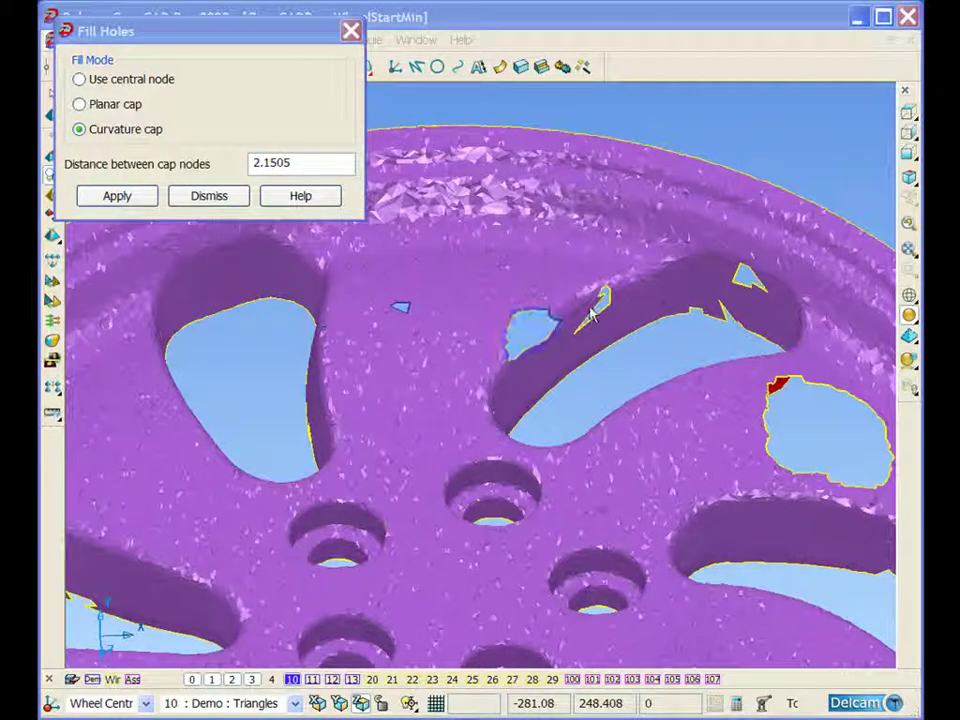
{"action": "left_click", "coordinate": [120, 197]}
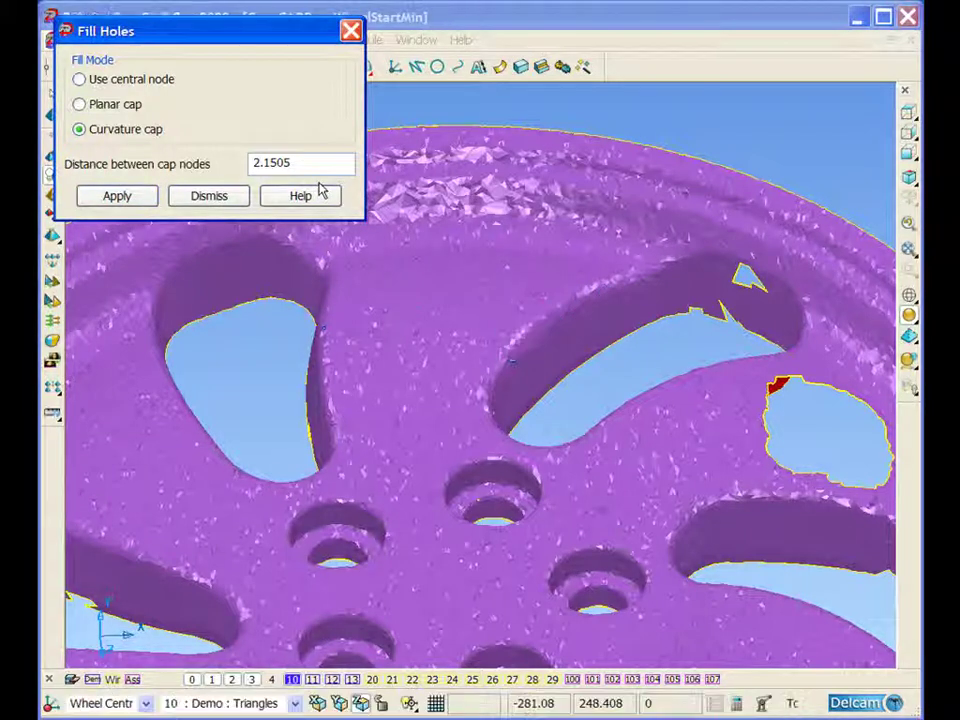
{"action": "left_click", "coordinate": [754, 287]}
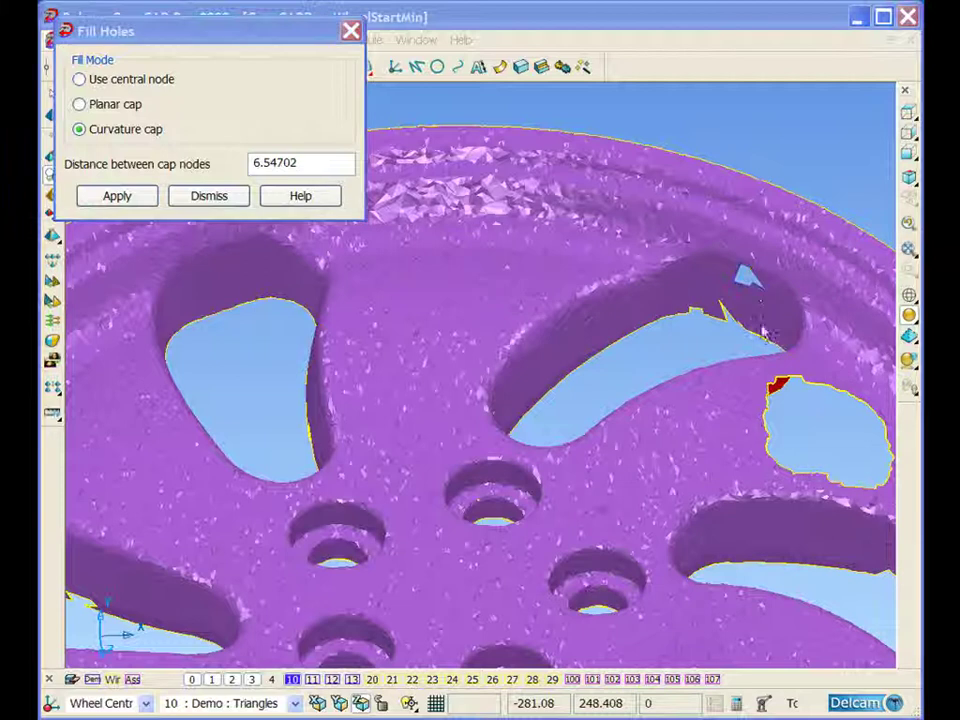
{"action": "left_click", "coordinate": [119, 198]}
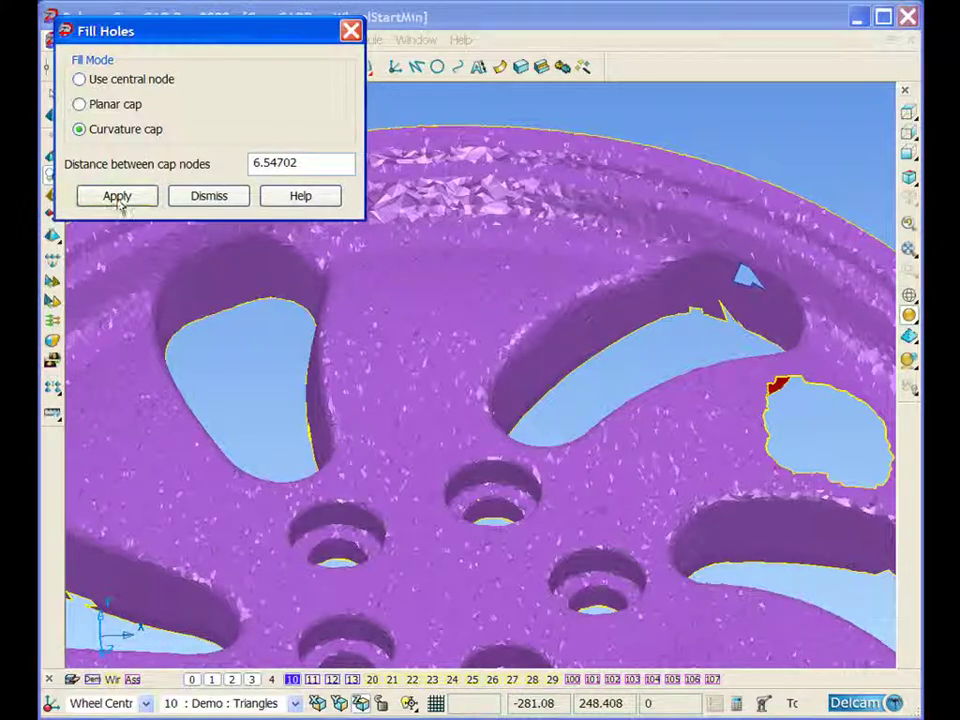
Step: Fill the large oval spoke hole and the two narrow slivers in the neighbouring opening's wall with curvature caps
{"action": "scroll", "coordinate": [465, 410], "scroll_direction": "down", "scroll_amount": 2}
{"action": "scroll", "coordinate": [471, 425], "scroll_direction": "down", "scroll_amount": 3}
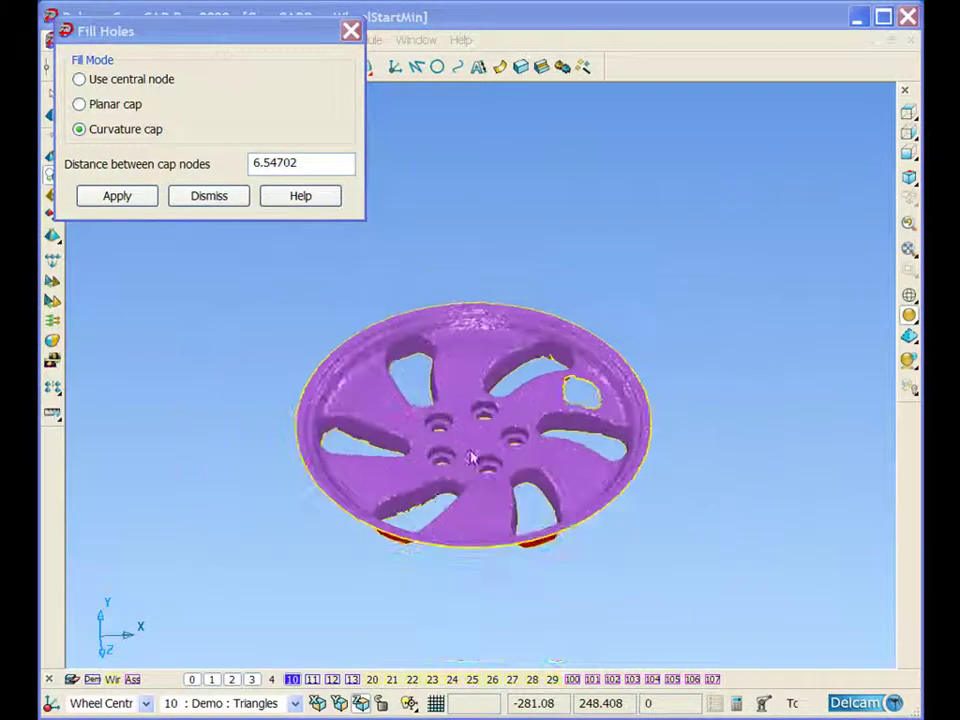
{"action": "middle_click_drag", "start_coordinate": [425, 500], "coordinate": [780, 497]}
{"action": "middle_click_drag", "start_coordinate": [721, 442], "coordinate": [487, 337]}
{"action": "left_click_drag", "start_coordinate": [627, 474], "coordinate": [629, 478]}
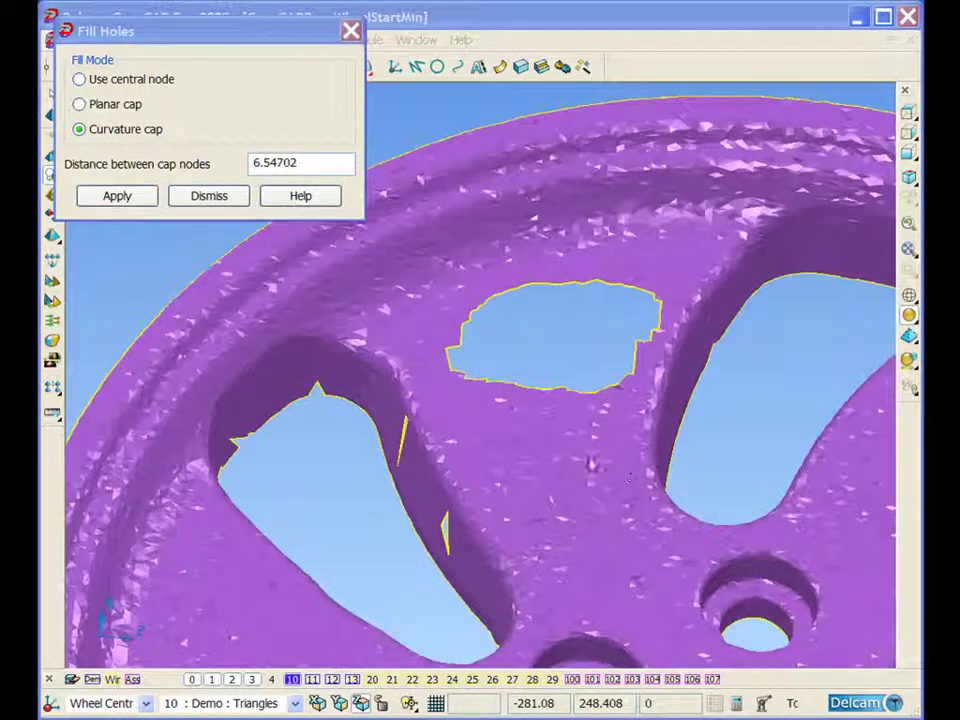
{"action": "left_click", "coordinate": [402, 439]}
{"action": "left_click", "coordinate": [449, 531]}
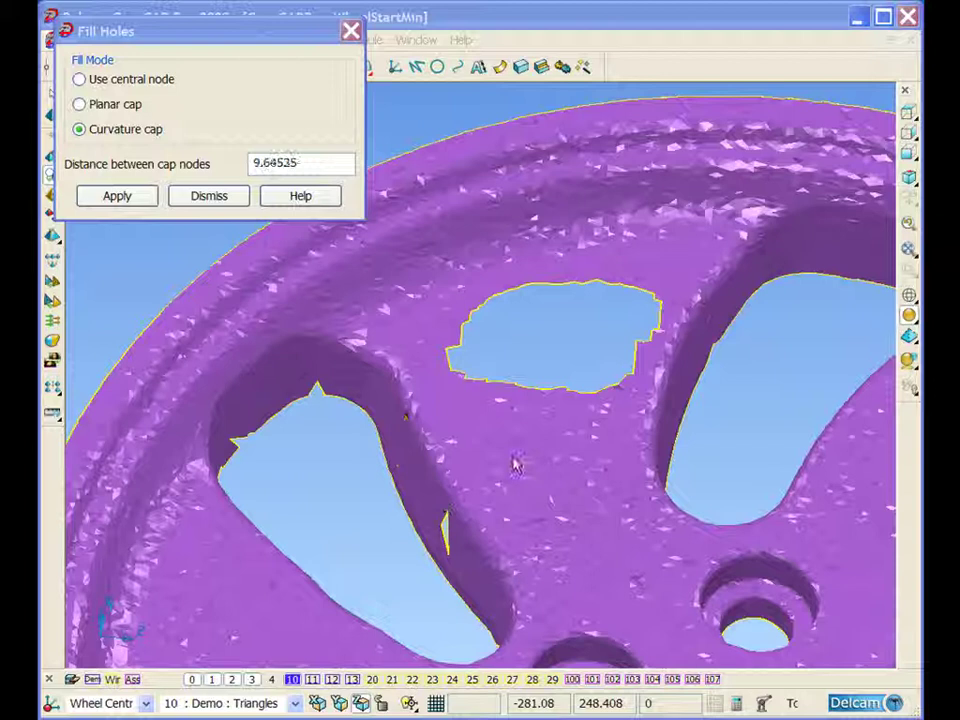
{"action": "left_click", "coordinate": [130, 198]}
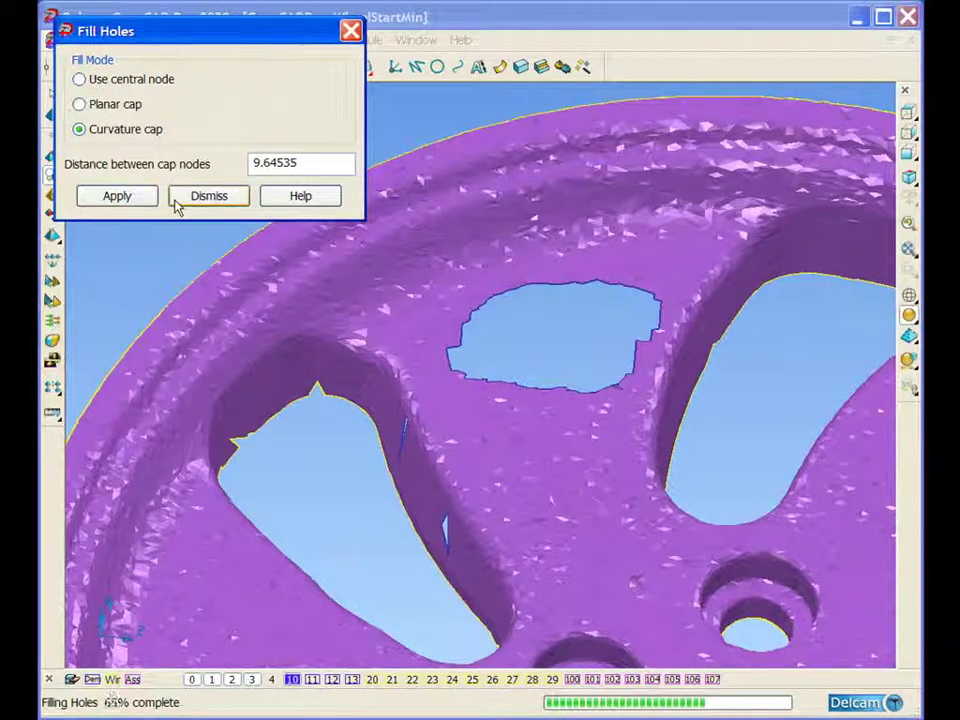
Step: Fill only the small notch in a spoke opening's ragged boundary by bridging its two end points with a curvature cap
{"action": "middle_click_drag", "start_coordinate": [368, 306], "coordinate": [366, 503]}
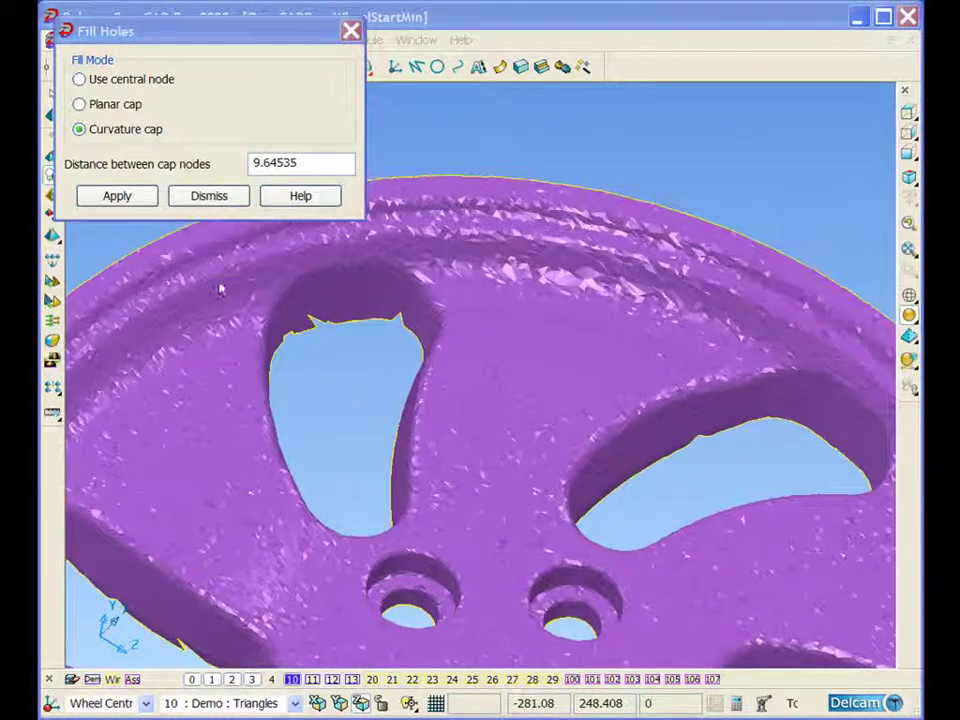
{"action": "middle_click_drag", "start_coordinate": [220, 277], "coordinate": [486, 562], "text": "ctrl+shift"}
{"action": "middle_click_drag", "start_coordinate": [545, 412], "coordinate": [566, 501]}
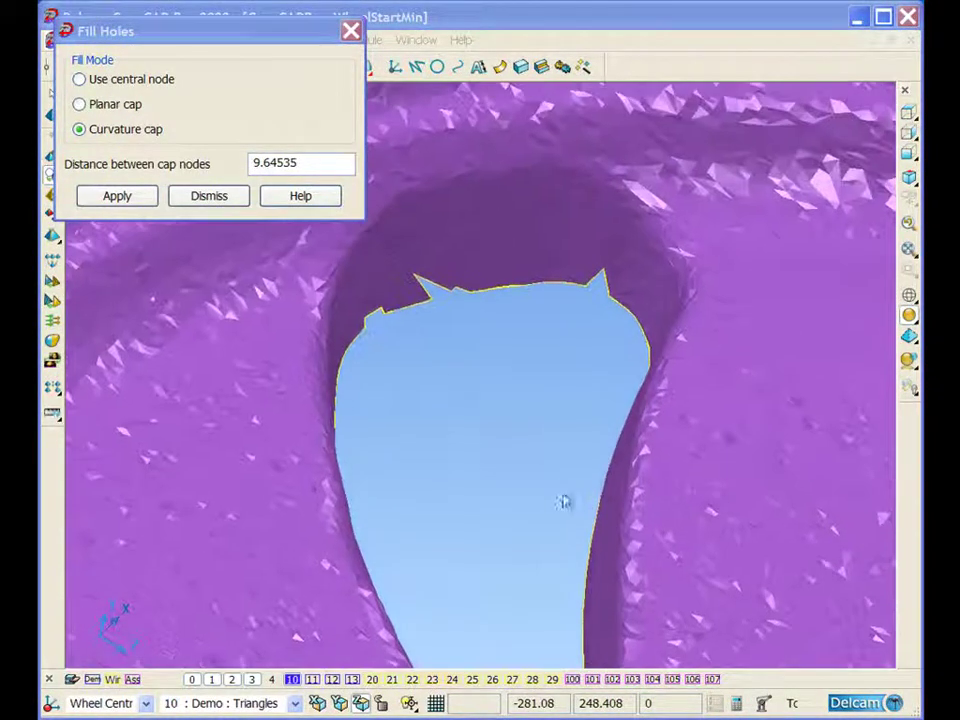
{"action": "left_click", "coordinate": [408, 309]}
{"action": "middle_click_drag", "start_coordinate": [367, 320], "coordinate": [410, 357], "text": "ctrl+shift"}
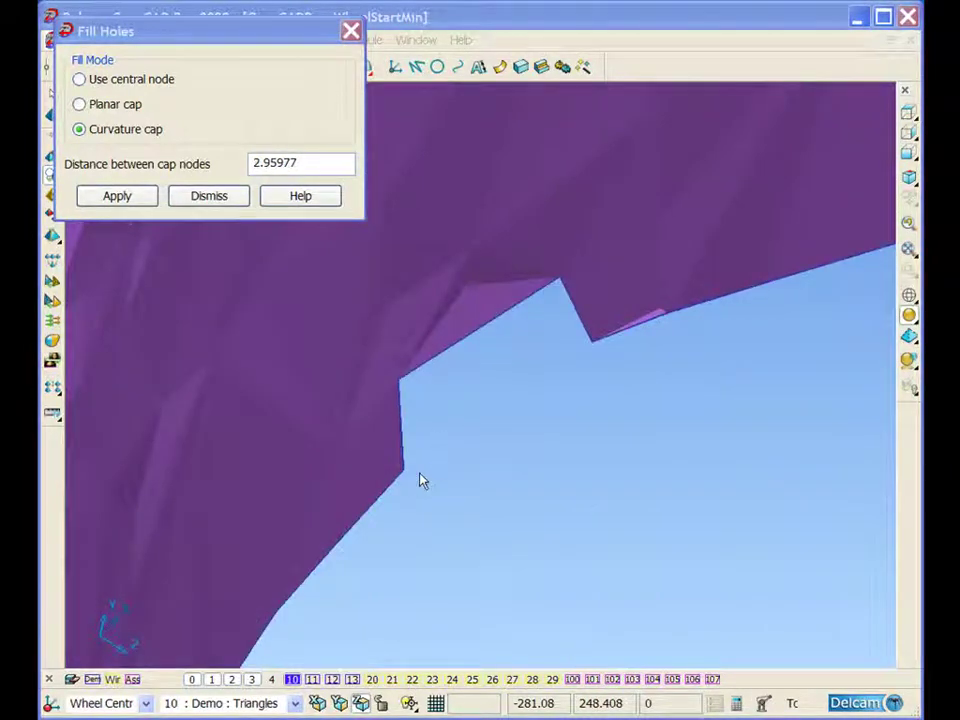
{"action": "left_click", "coordinate": [593, 341]}
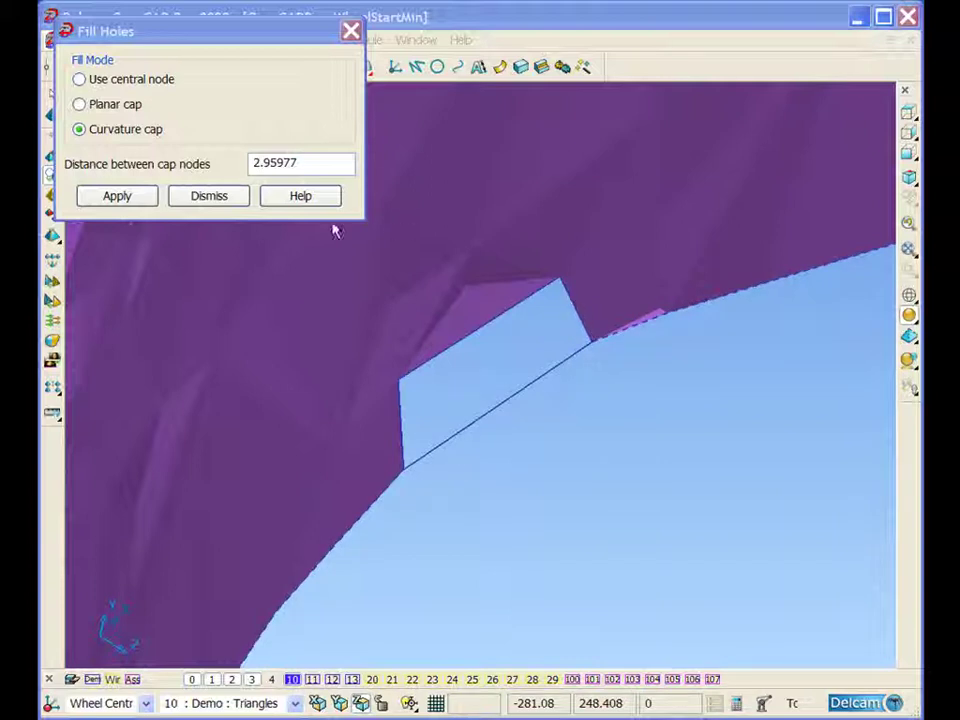
{"action": "left_click", "coordinate": [117, 196]}
{"action": "middle_click_drag", "start_coordinate": [609, 291], "coordinate": [593, 307]}
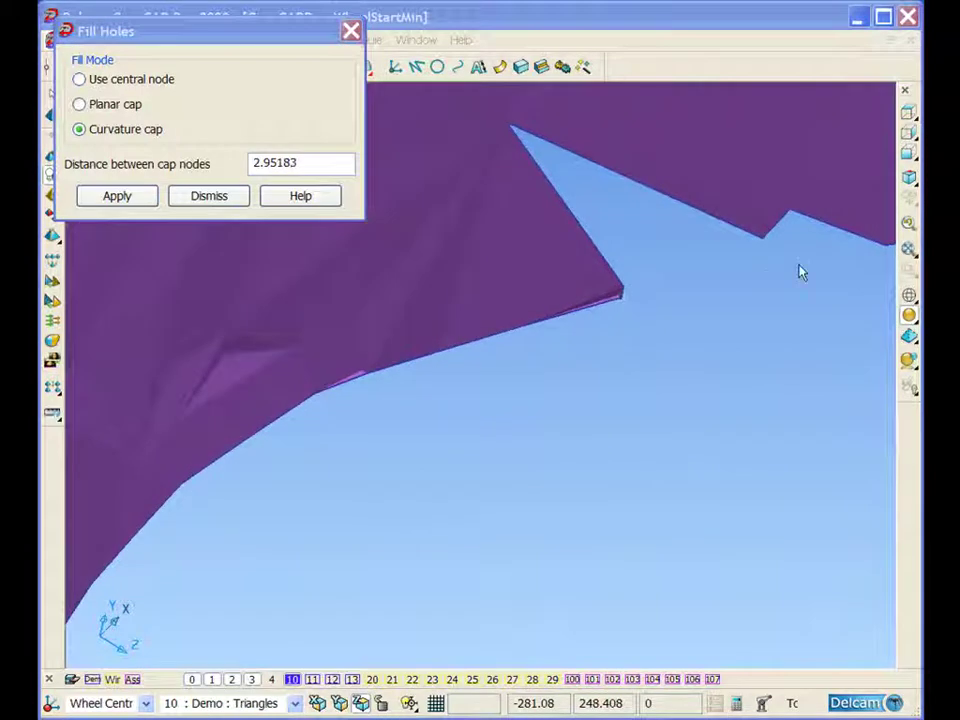
Step: Bridge and fill two more notches in the spoke opening's ragged boundary with curvature caps, and finish hole filling and mesh fixing
{"action": "middle_click_drag", "start_coordinate": [804, 274], "coordinate": [698, 287]}
{"action": "left_click", "coordinate": [729, 283]}
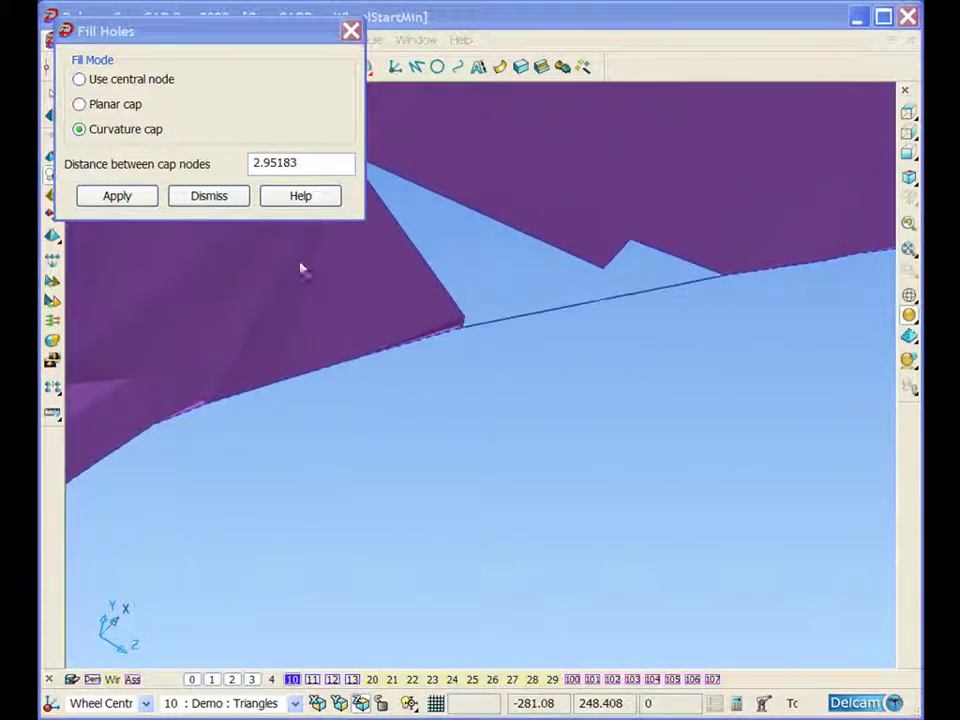
{"action": "left_click", "coordinate": [96, 200]}
{"action": "middle_click_drag", "start_coordinate": [632, 403], "coordinate": [840, 400]}
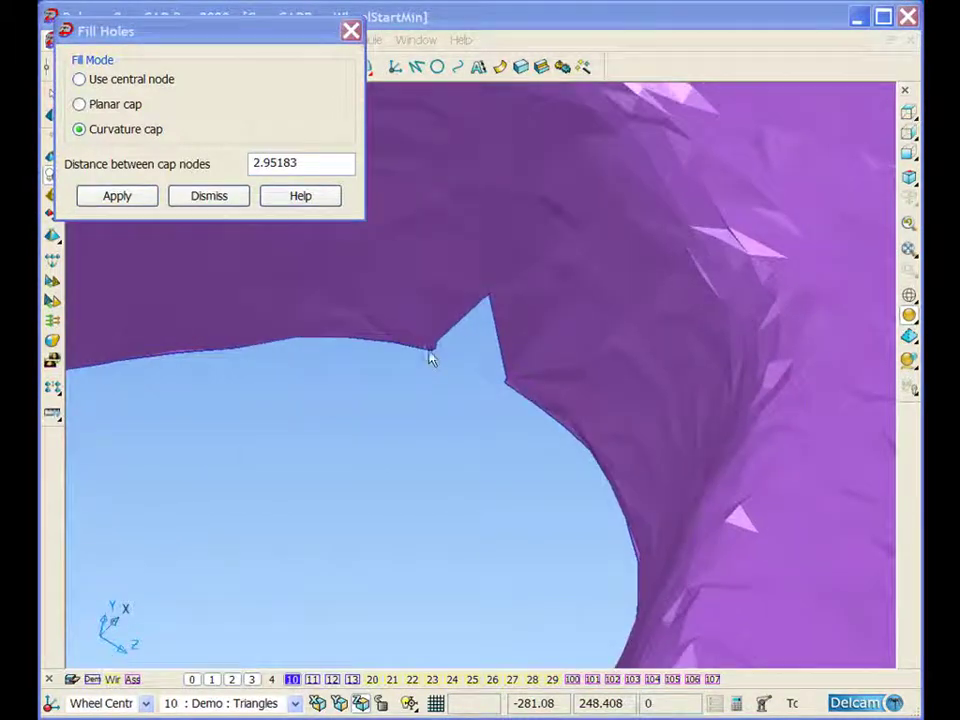
{"action": "left_click", "coordinate": [506, 385]}
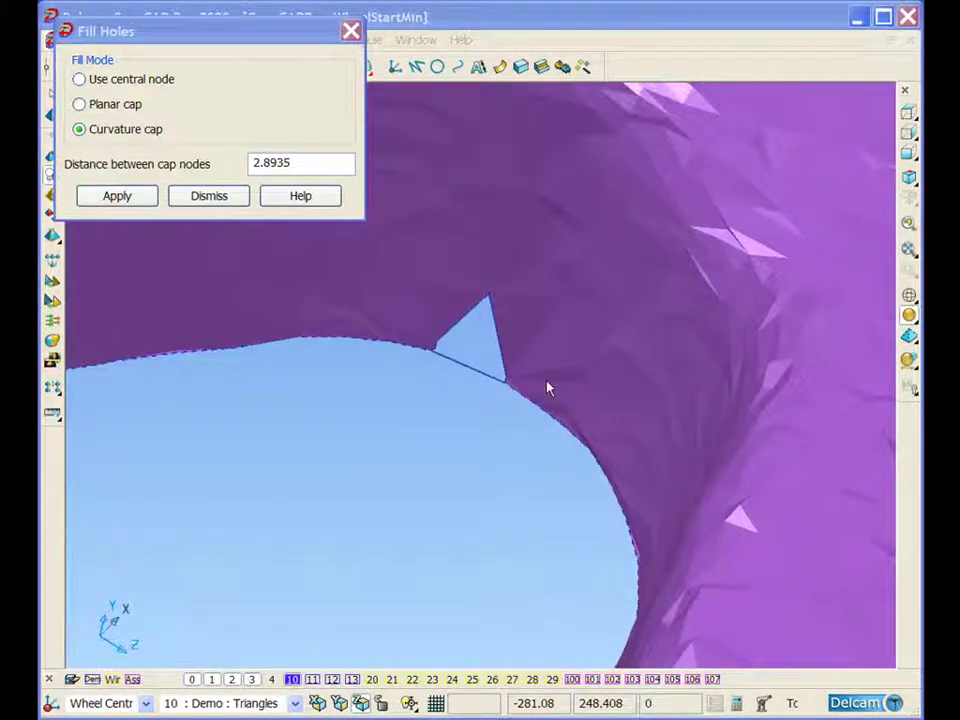
{"action": "left_click", "coordinate": [120, 197]}
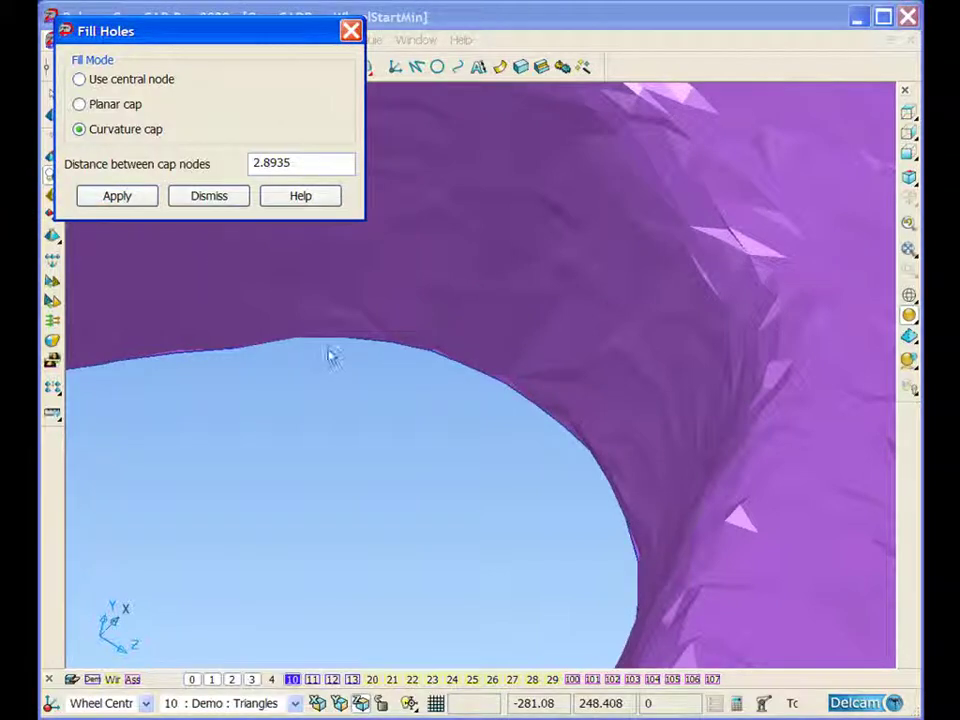
{"action": "left_click", "coordinate": [207, 196]}
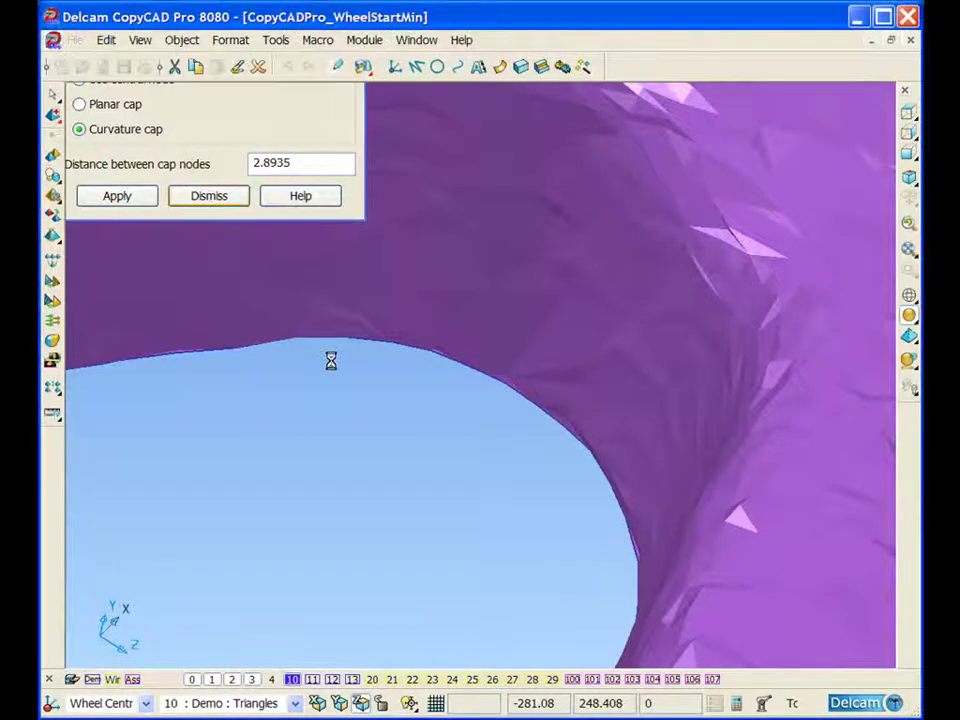
{"action": "left_click", "coordinate": [489, 287]}
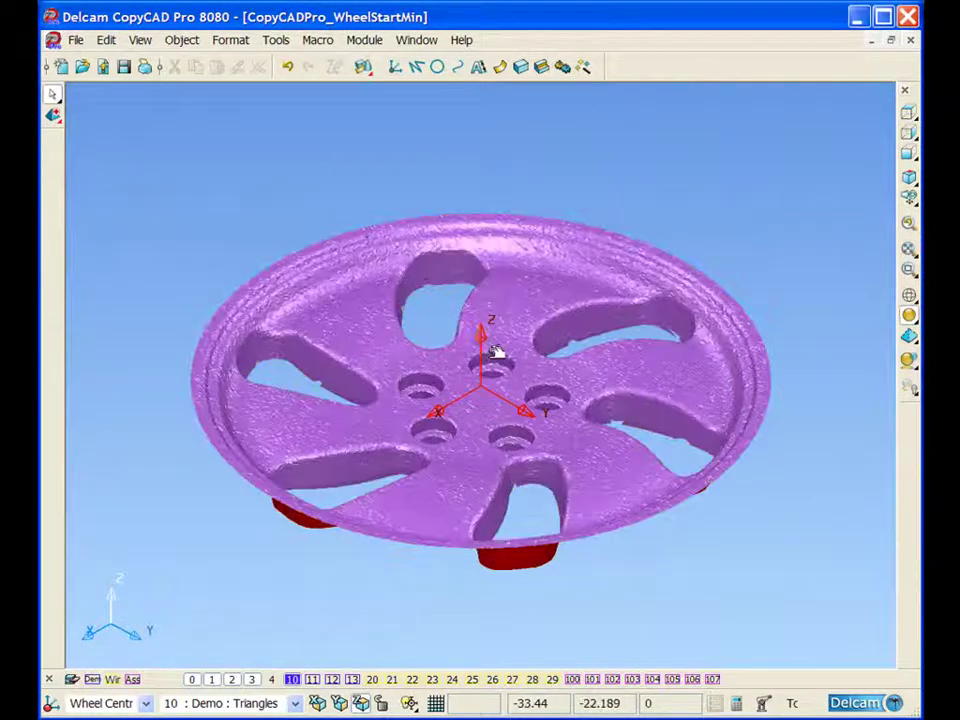
Step: Select the wheel mesh and display it with smooth shading to inspect its surface
{"action": "left_click", "coordinate": [497, 326]}
{"action": "left_click", "coordinate": [497, 326]}
{"action": "middle_click_drag", "start_coordinate": [497, 326], "coordinate": [498, 431]}
{"action": "left_click", "coordinate": [498, 431]}
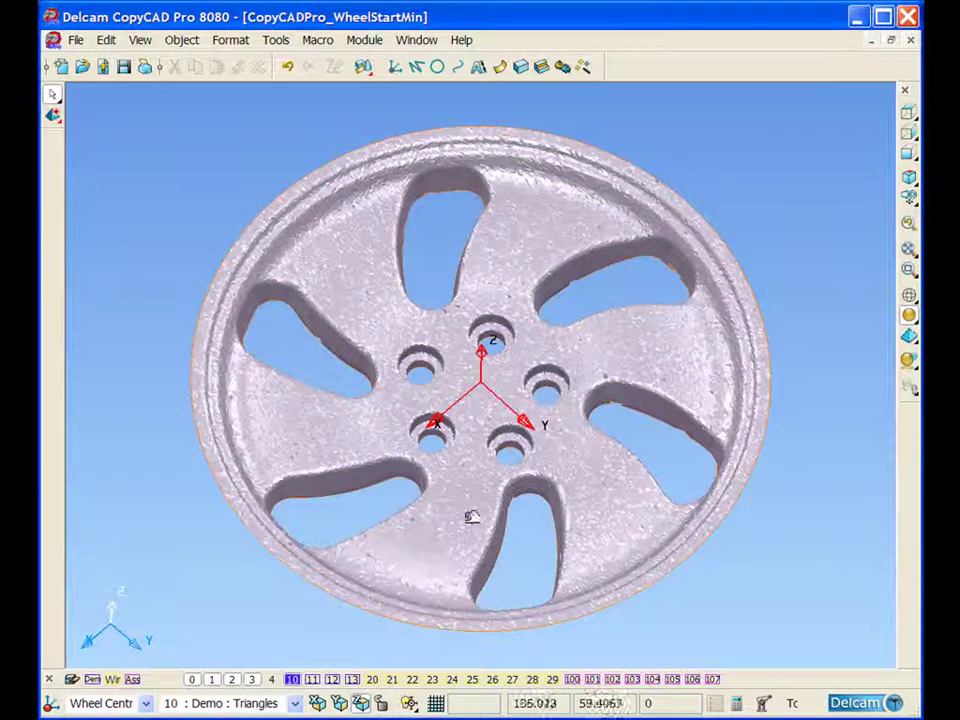
{"action": "left_click", "coordinate": [455, 390]}
{"action": "left_click", "coordinate": [396, 326]}
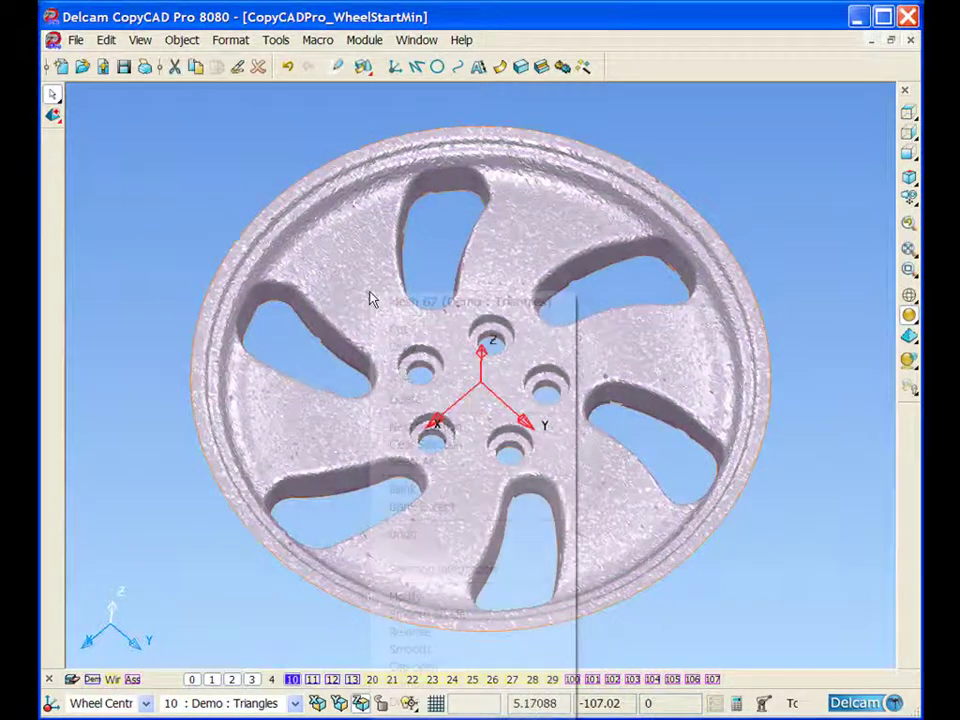
{"action": "right_click", "coordinate": [372, 299]}
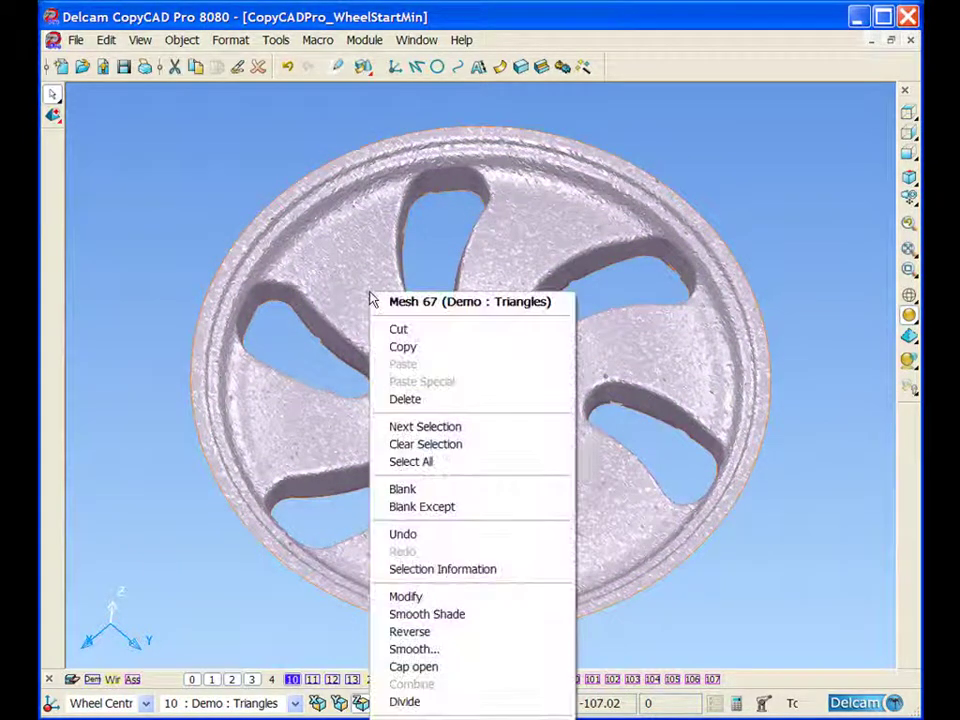
{"action": "left_click", "coordinate": [487, 615]}
{"action": "middle_click_drag", "start_coordinate": [518, 572], "coordinate": [516, 450]}
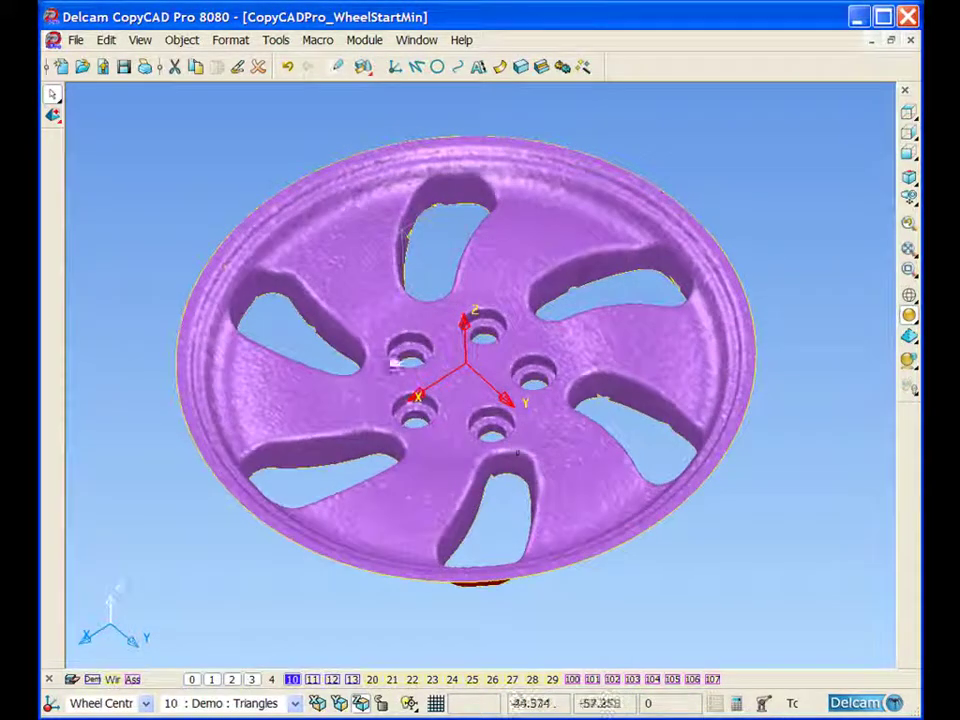
Step: Turn smooth shading off for the wheel mesh
{"action": "right_click", "coordinate": [381, 338]}
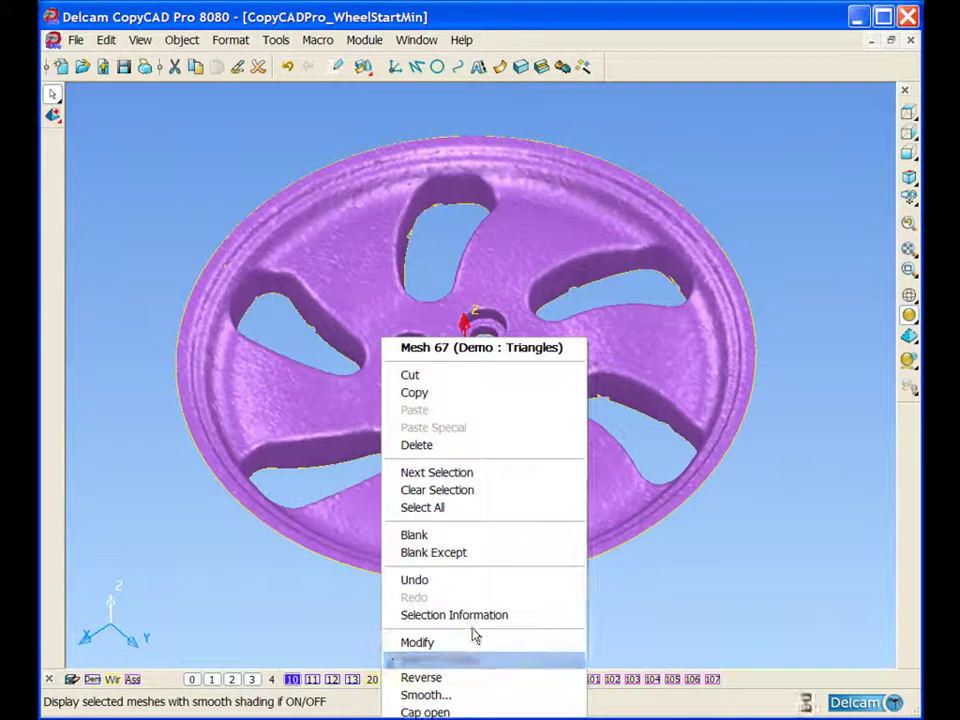
{"action": "left_click", "coordinate": [455, 660]}
{"action": "middle_click_drag", "start_coordinate": [403, 379], "coordinate": [424, 388], "text": "shift"}
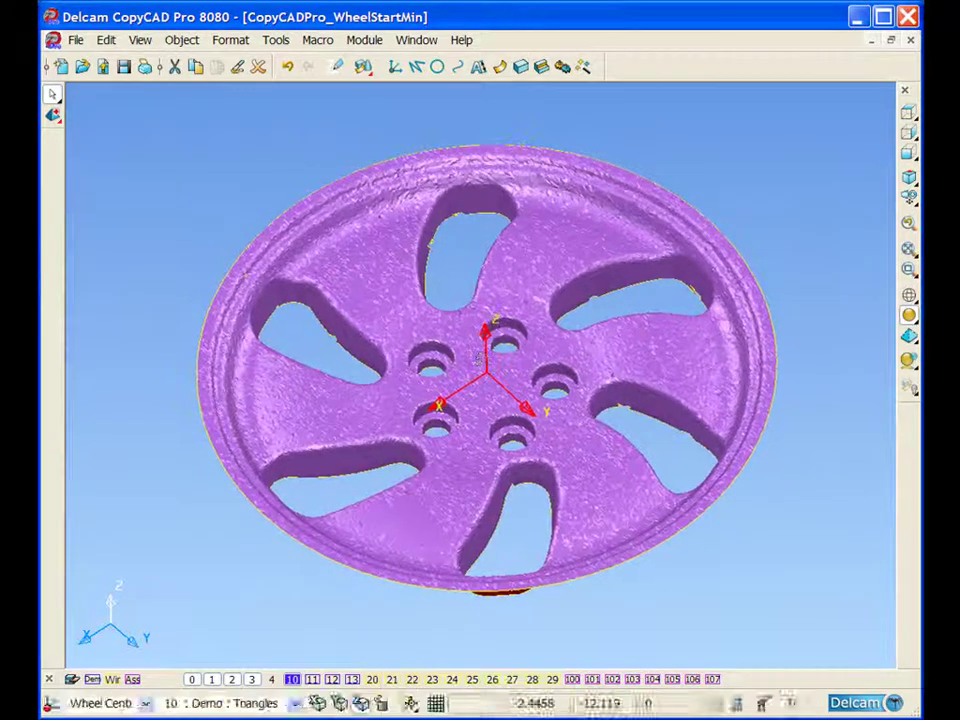
Step: Open interactive triangle smoothing with a round brush of diameter 30 and strength 100, use the top view, and disable the deviation limit
{"action": "left_click", "coordinate": [52, 116]}
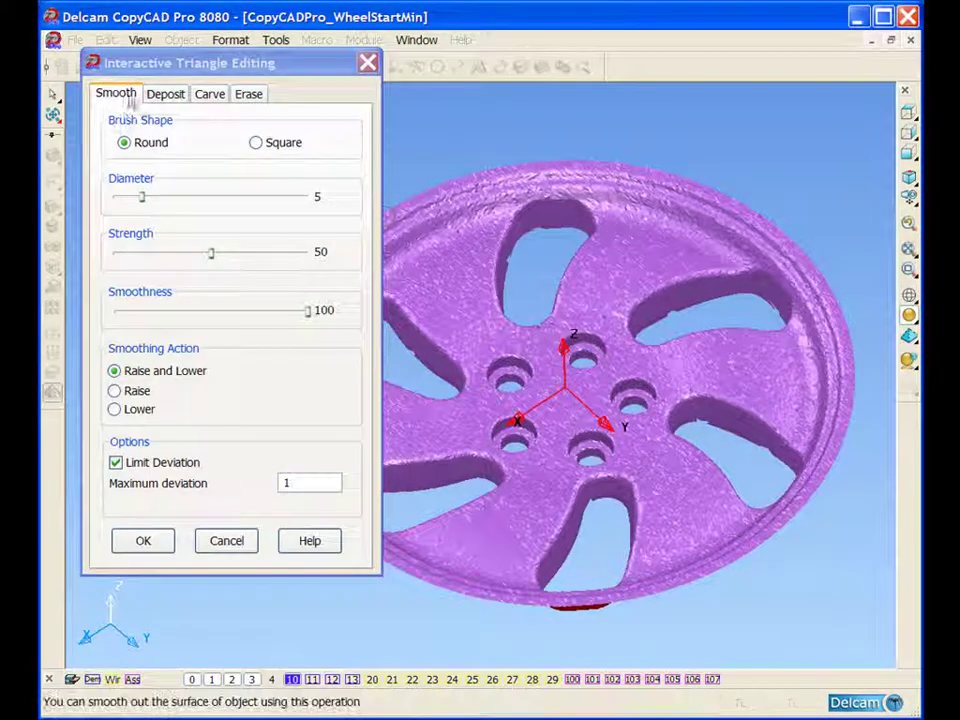
{"action": "left_click_drag", "start_coordinate": [143, 197], "coordinate": [308, 200]}
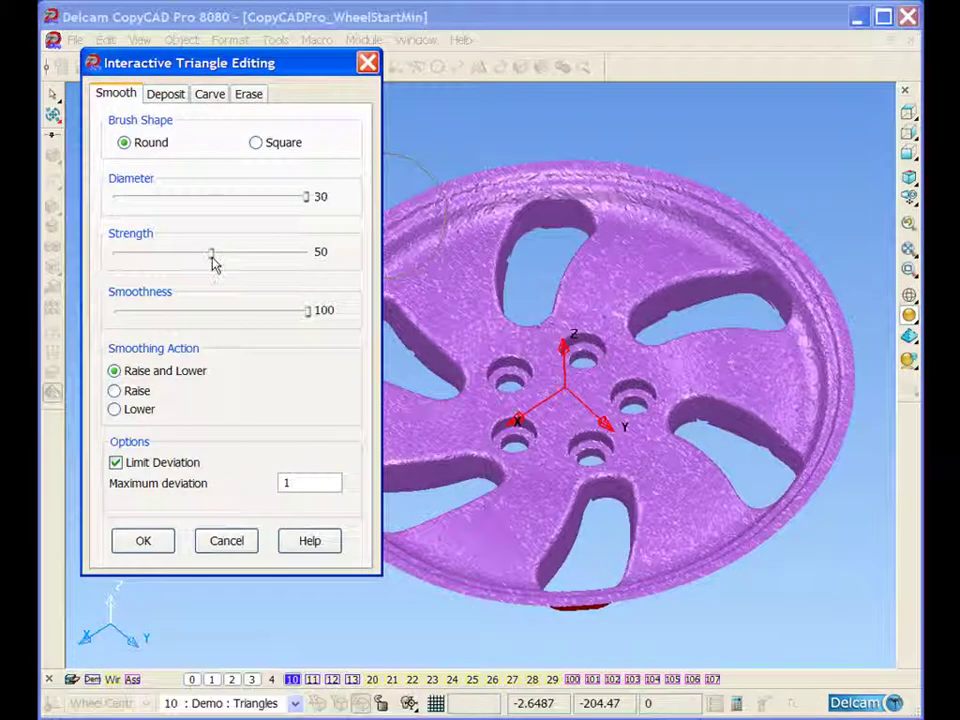
{"action": "left_click_drag", "start_coordinate": [212, 254], "coordinate": [308, 254]}
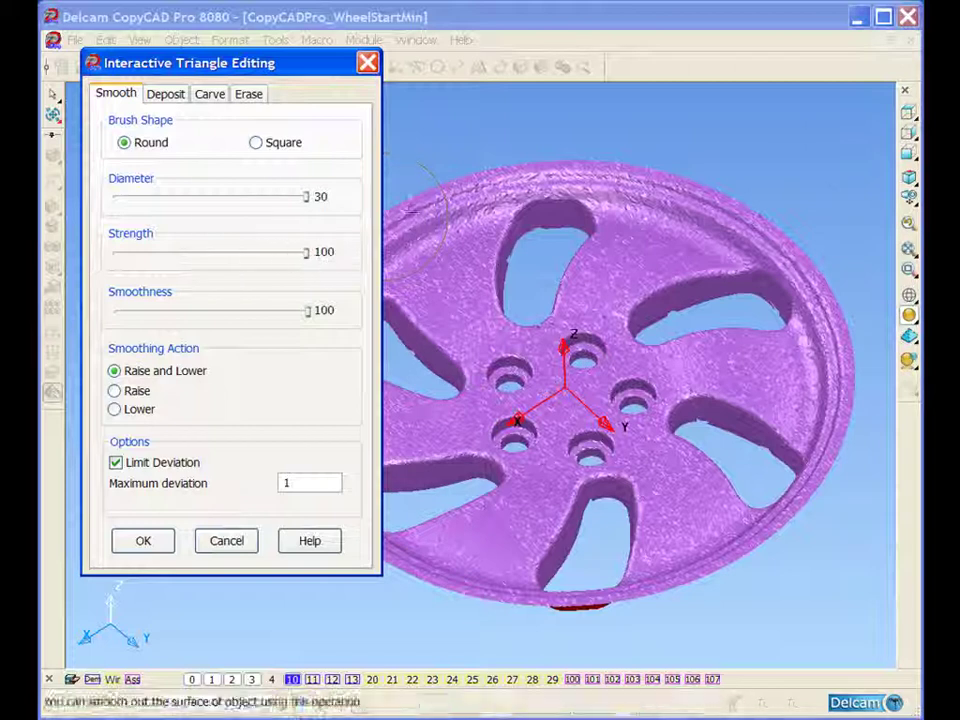
{"action": "left_click", "coordinate": [910, 114]}
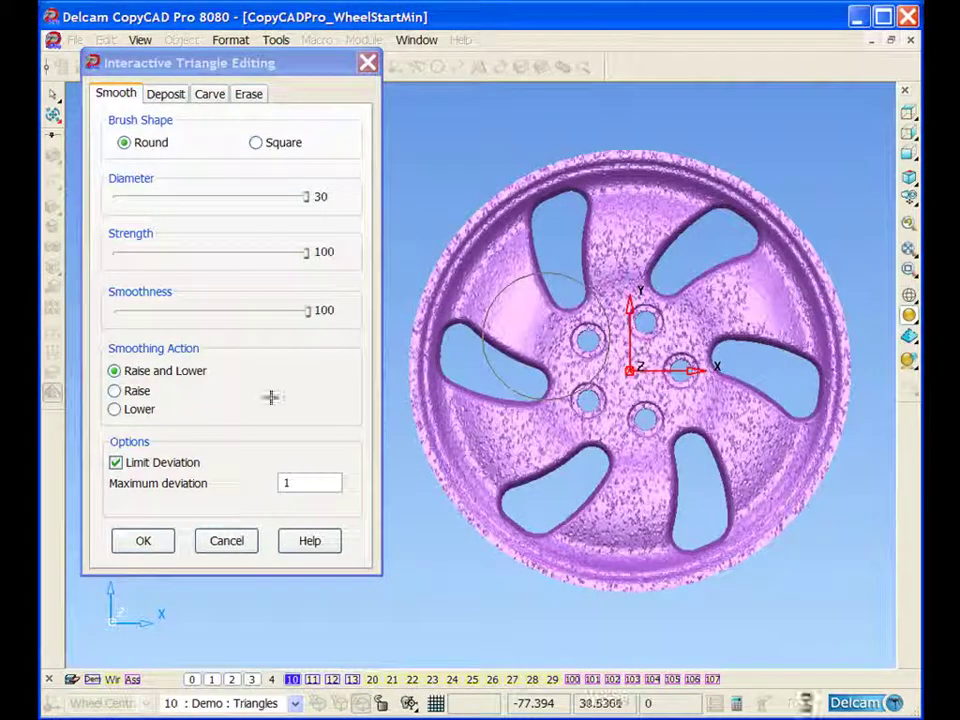
{"action": "left_click", "coordinate": [117, 463]}
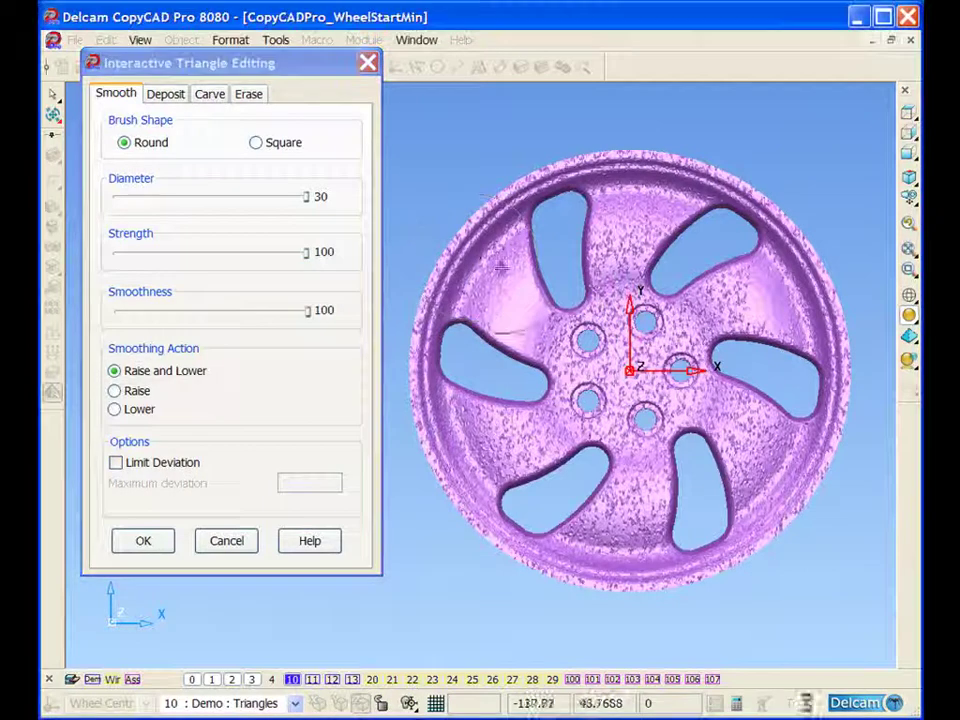
Step: Smooth the rough spoke faces around the wheel with brush strokes between the openings
{"action": "mouse_move", "coordinate": [502, 266]}
{"action": "left_mouse_down"}
{"action": "mouse_move", "coordinate": [504, 328]}
{"action": "mouse_move", "coordinate": [592, 359]}
{"action": "mouse_move", "coordinate": [654, 264]}
{"action": "left_mouse_up"}
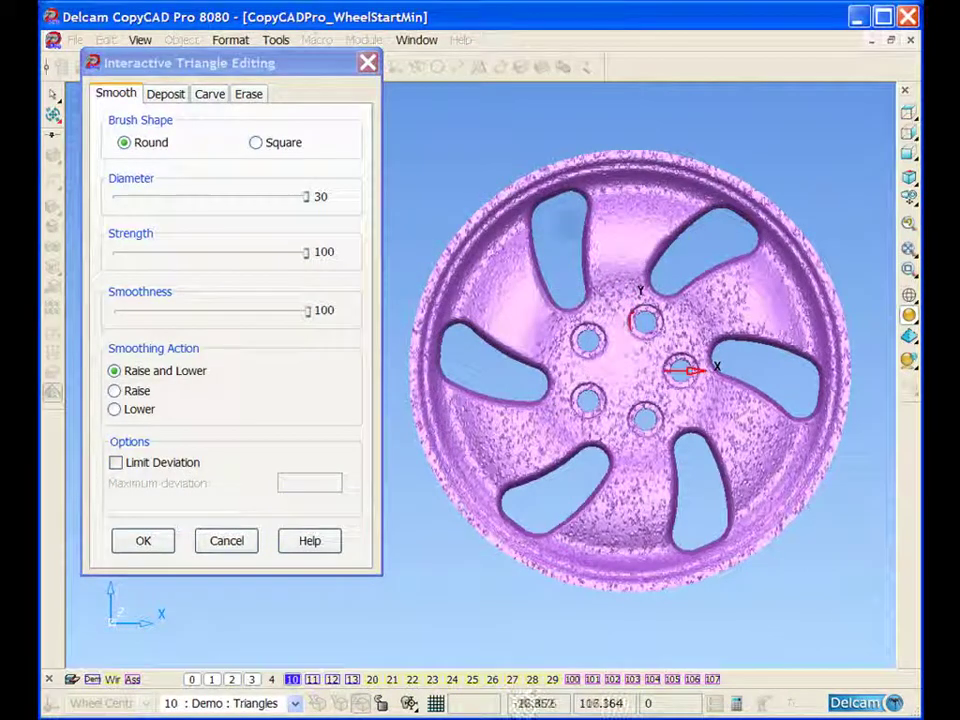
{"action": "mouse_move", "coordinate": [597, 223]}
{"action": "left_mouse_down"}
{"action": "mouse_move", "coordinate": [735, 308]}
{"action": "mouse_move", "coordinate": [763, 438]}
{"action": "left_mouse_up"}
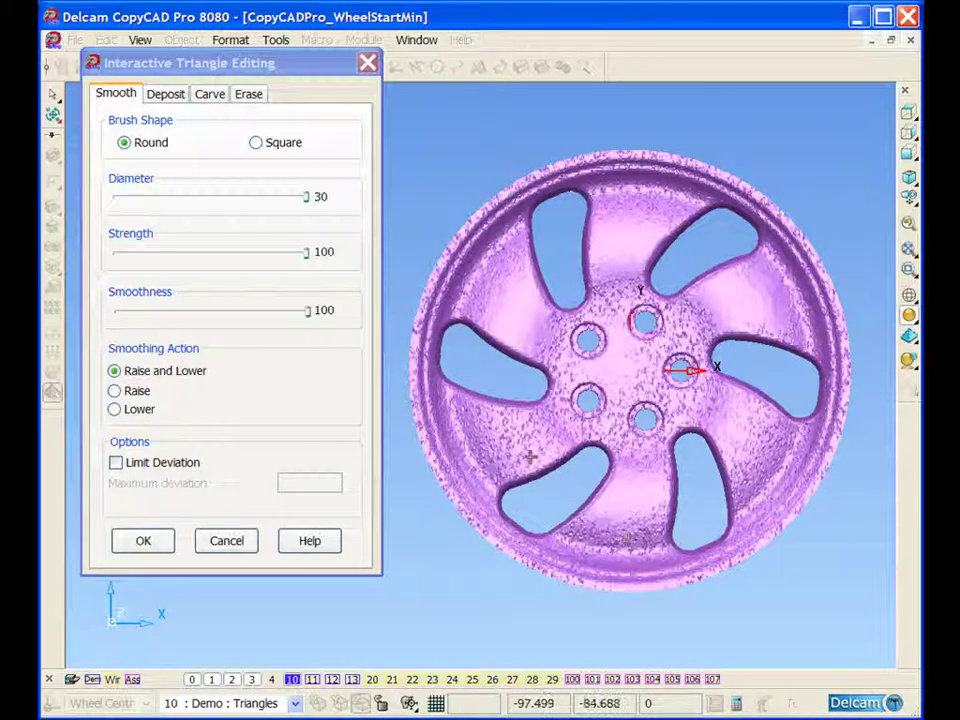
{"action": "mouse_move", "coordinate": [531, 454]}
{"action": "left_mouse_down"}
{"action": "mouse_move", "coordinate": [486, 426]}
{"action": "mouse_move", "coordinate": [516, 437]}
{"action": "mouse_move", "coordinate": [514, 452]}
{"action": "left_mouse_up"}
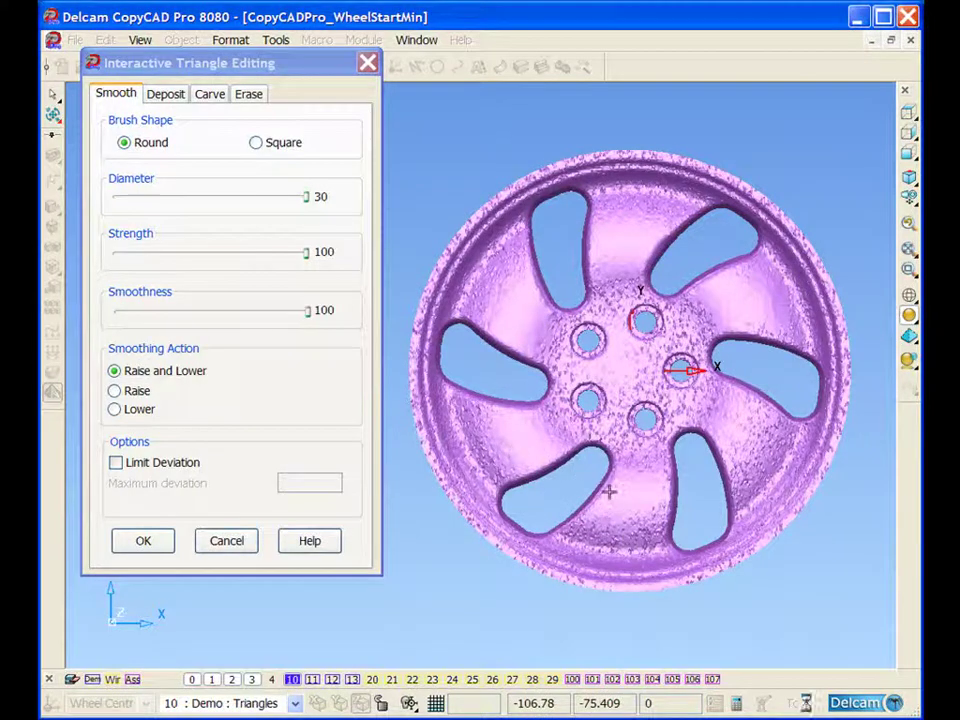
Step: Smooth the hub face around the bolt holes with the same brush
{"action": "middle_click_drag", "start_coordinate": [609, 491], "coordinate": [611, 424]}
{"action": "middle_click_drag", "start_coordinate": [602, 296], "coordinate": [580, 281]}
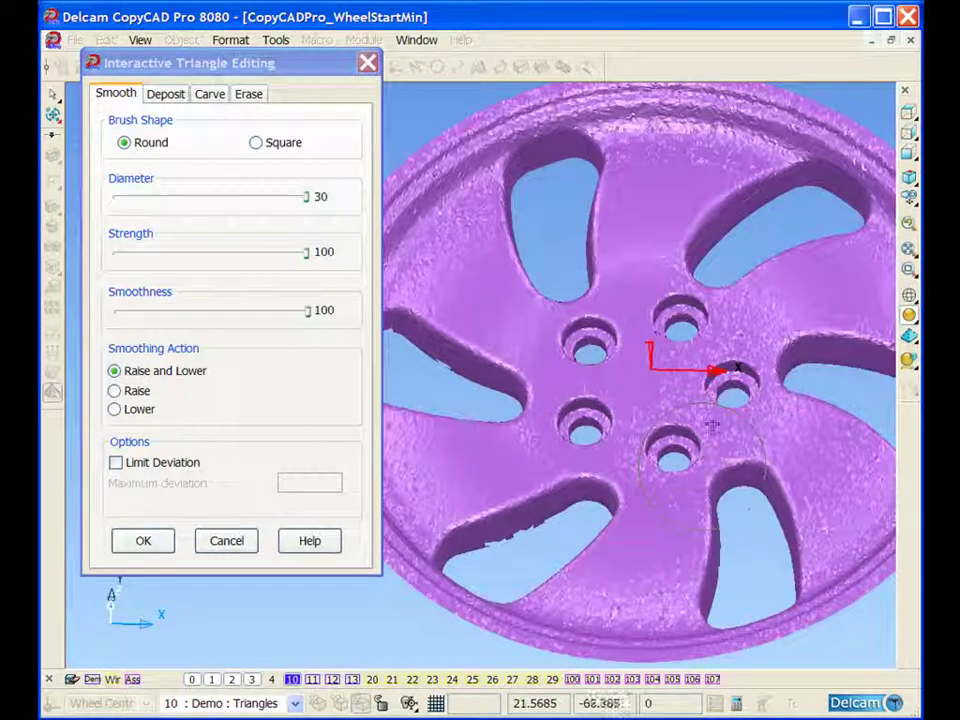
{"action": "left_click_drag", "start_coordinate": [702, 467], "coordinate": [742, 293]}
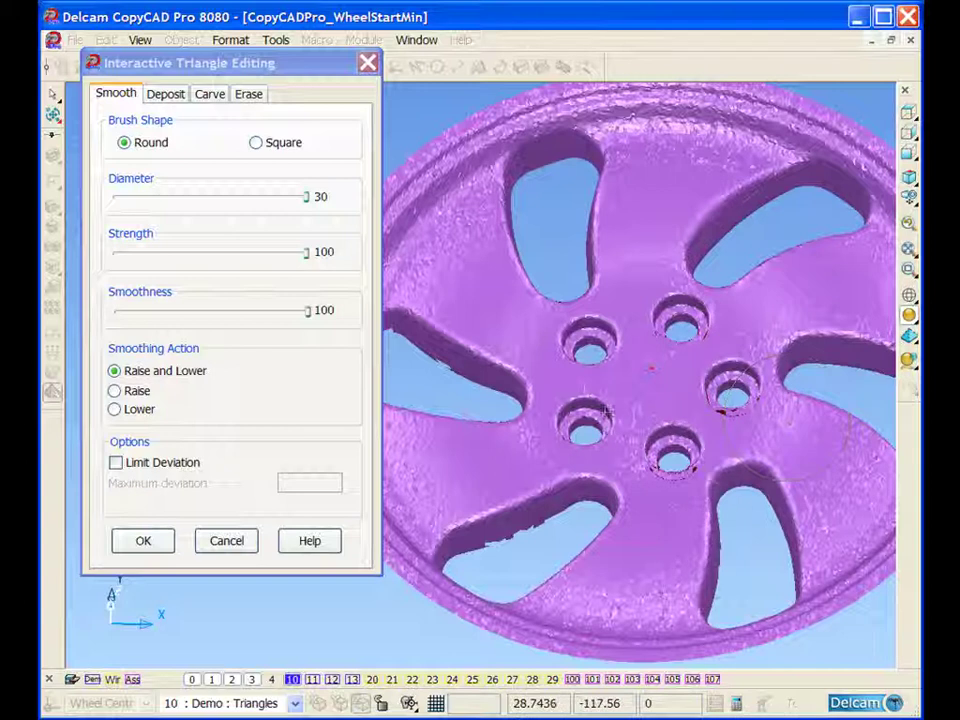
{"action": "scroll", "coordinate": [606, 428], "scroll_direction": "down", "scroll_amount": 2}
{"action": "scroll", "coordinate": [606, 428], "scroll_direction": "down", "scroll_amount": 1}
{"action": "middle_click_drag", "start_coordinate": [606, 428], "coordinate": [638, 431], "text": "shift"}
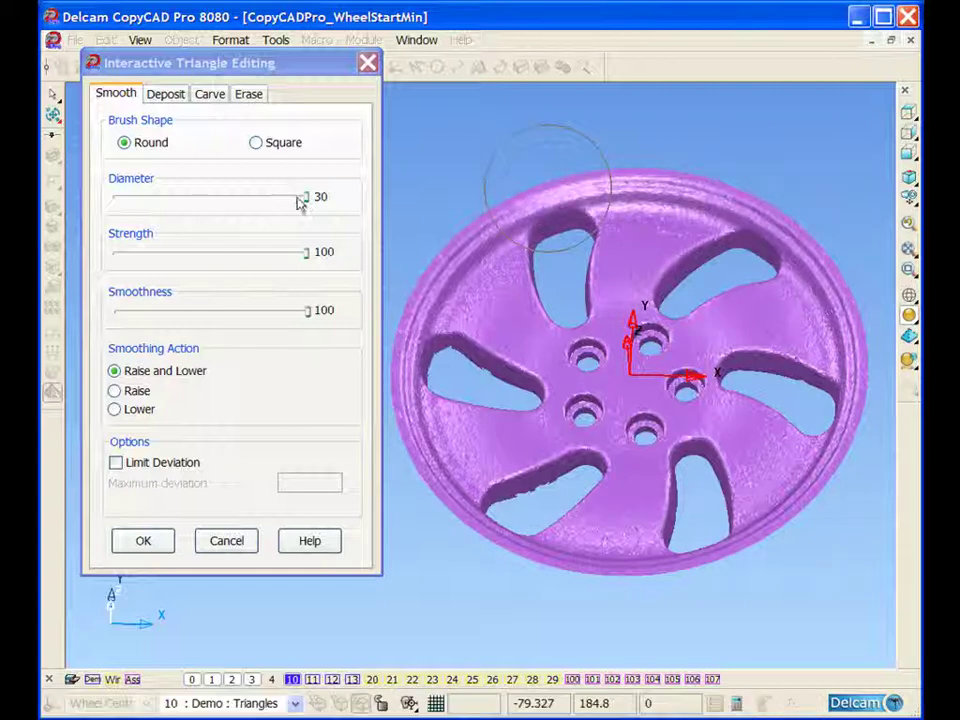
Step: Set the smoothing brush to diameter 16 and strength 51, smooth the rough areas along the wheel's outer rim, and accept the edits
{"action": "left_click_drag", "start_coordinate": [305, 198], "coordinate": [213, 202]}
{"action": "left_click_drag", "start_coordinate": [307, 254], "coordinate": [302, 258]}
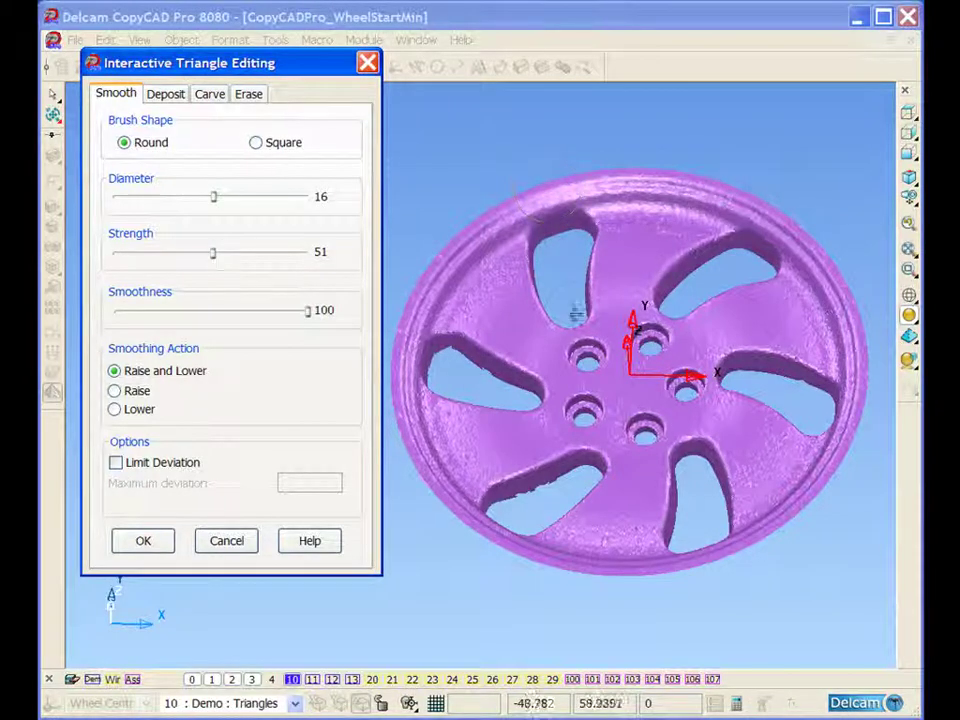
{"action": "middle_click_drag", "start_coordinate": [574, 315], "coordinate": [450, 452]}
{"action": "middle_click_drag", "start_coordinate": [402, 344], "coordinate": [565, 555], "text": "ctrl+shift"}
{"action": "middle_click_drag", "start_coordinate": [664, 446], "coordinate": [794, 443], "text": "shift"}
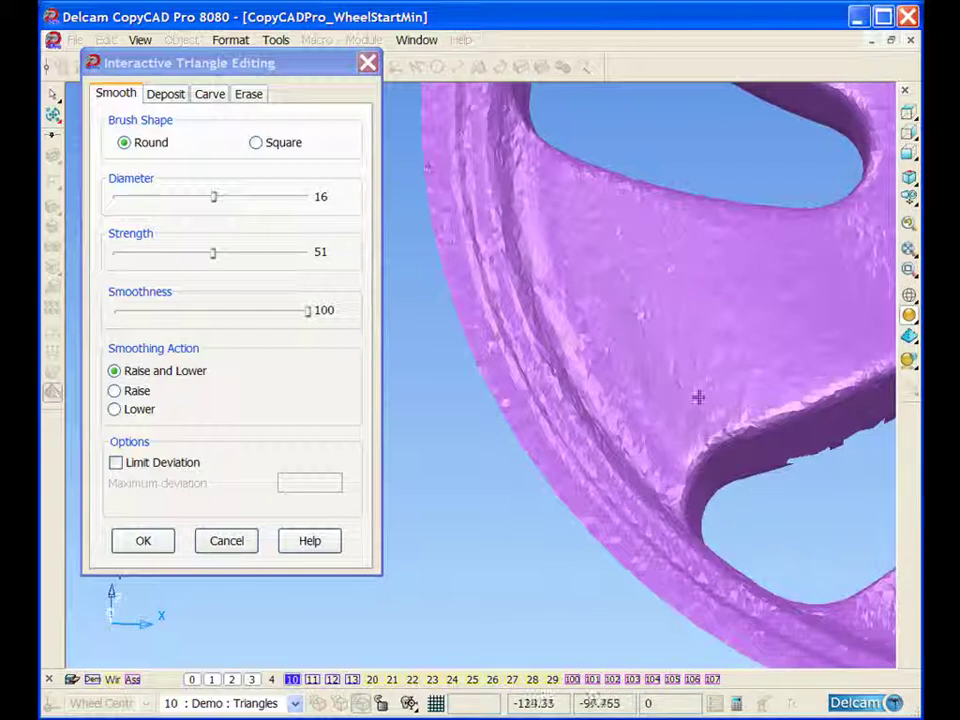
{"action": "scroll", "coordinate": [652, 313], "scroll_direction": "down", "scroll_amount": 5}
{"action": "middle_click_drag", "start_coordinate": [659, 311], "coordinate": [653, 405], "text": "shift"}
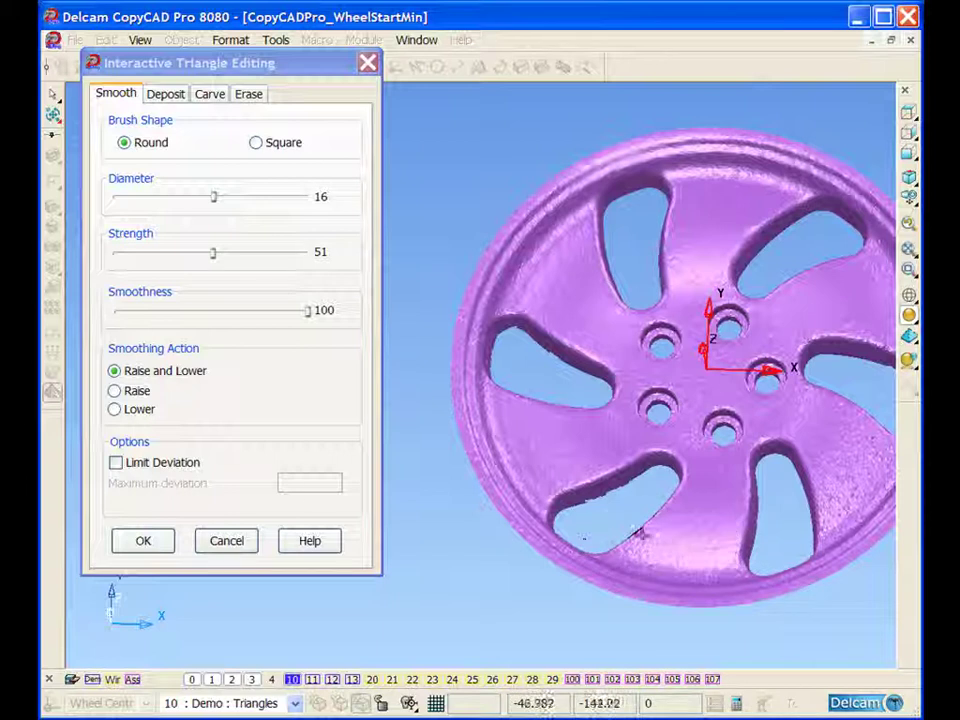
{"action": "middle_click_drag", "start_coordinate": [639, 444], "coordinate": [669, 443]}
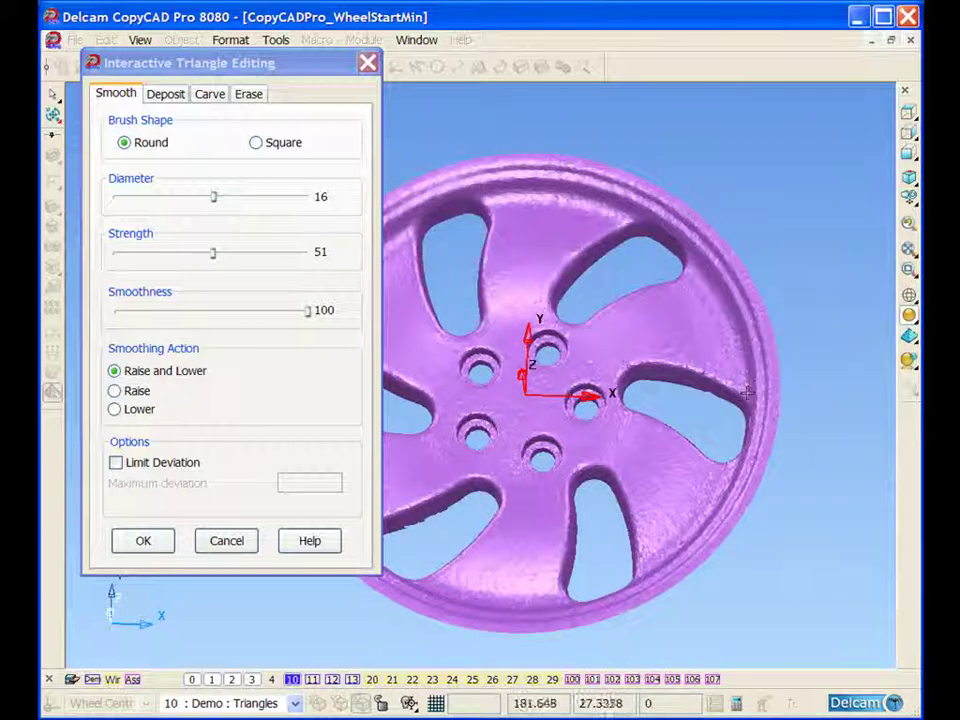
{"action": "left_click_drag", "start_coordinate": [747, 393], "coordinate": [744, 393]}
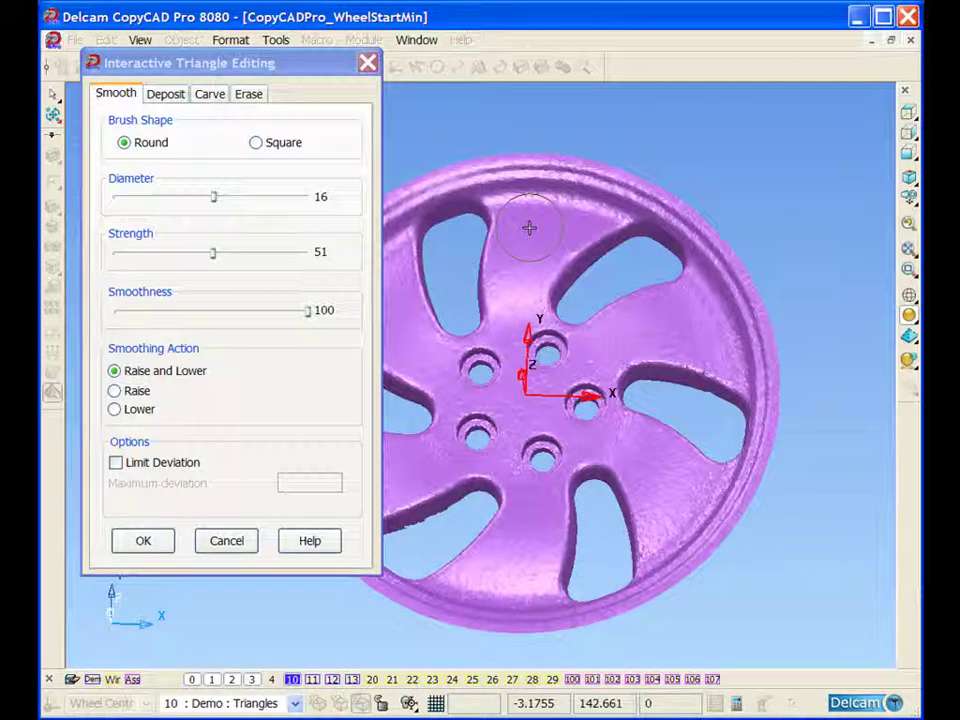
{"action": "left_click", "coordinate": [145, 546]}
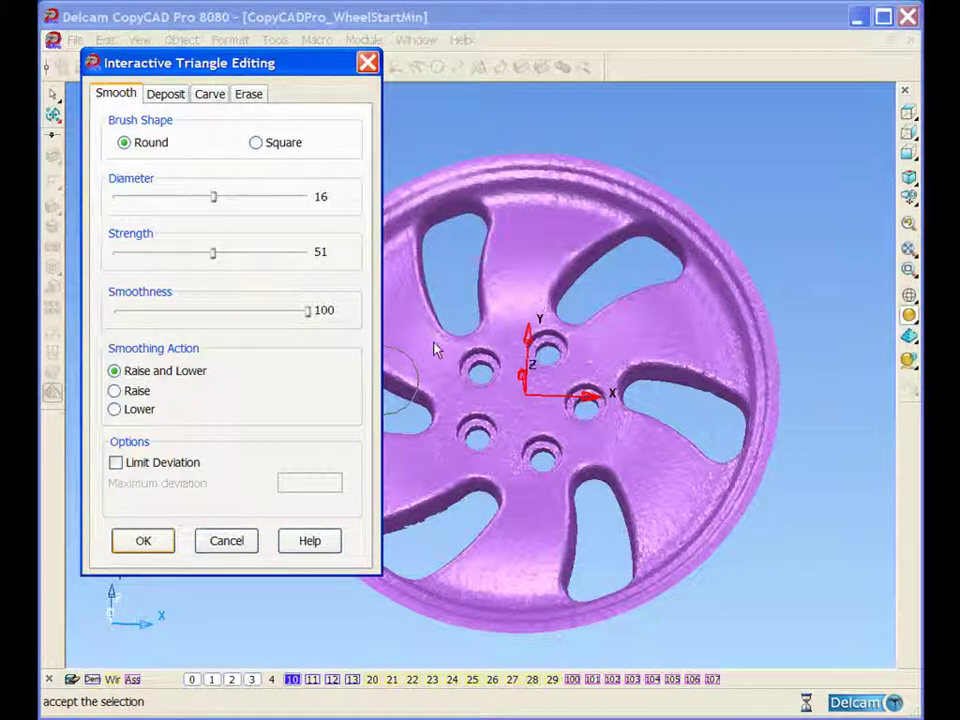
Step: Start mesh fixing and editing on the smoothed wheel mesh
{"action": "right_click", "coordinate": [400, 328]}
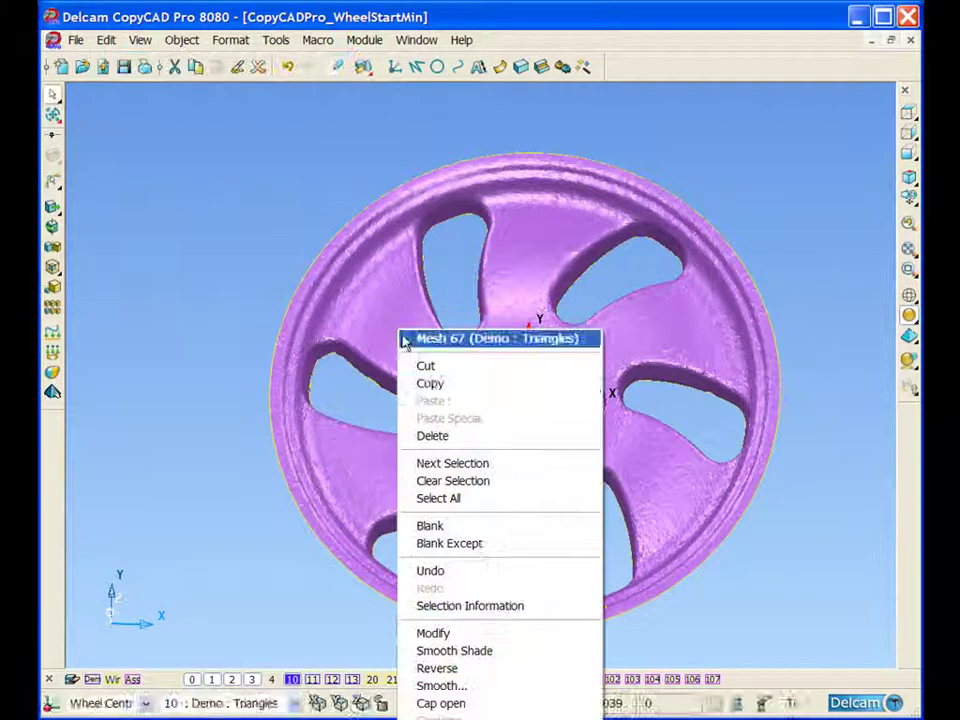
{"action": "left_click", "coordinate": [291, 519]}
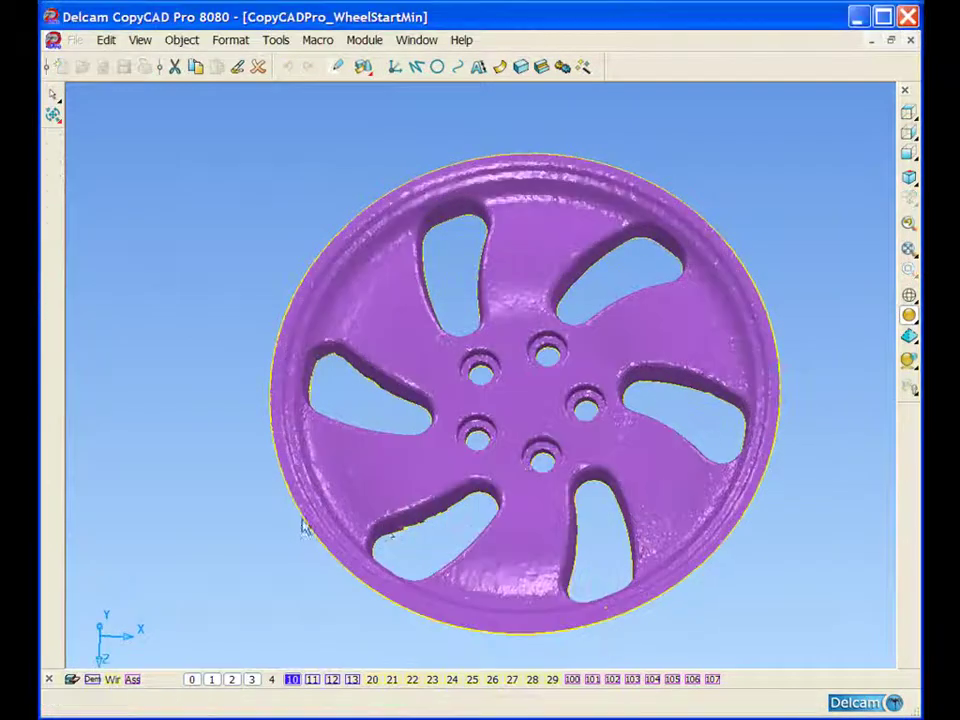
{"action": "middle_click_drag", "start_coordinate": [418, 538], "coordinate": [413, 508]}
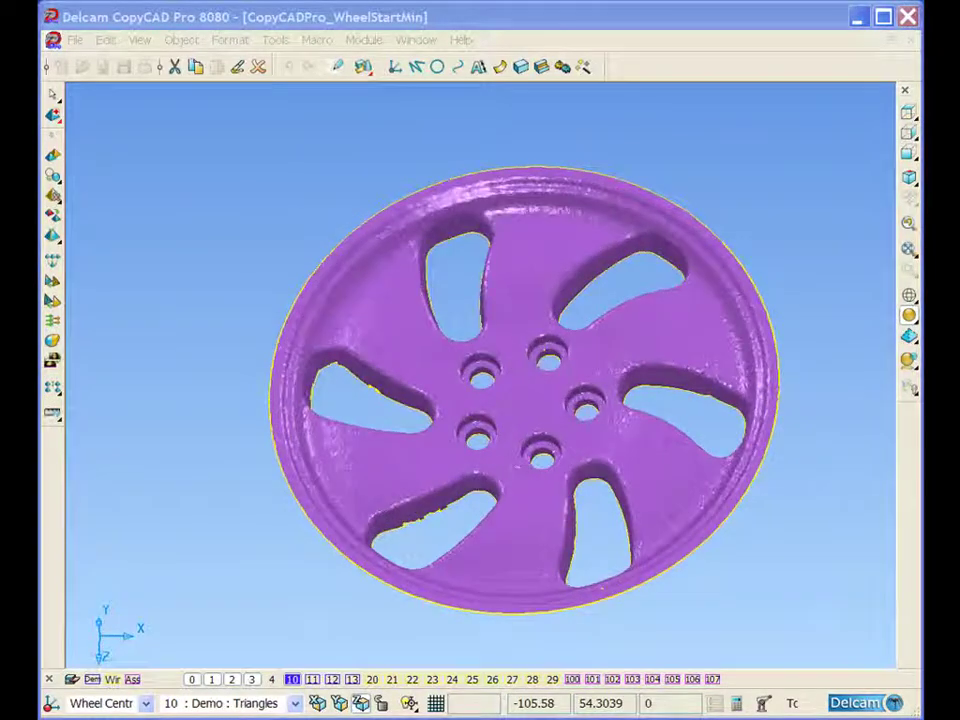